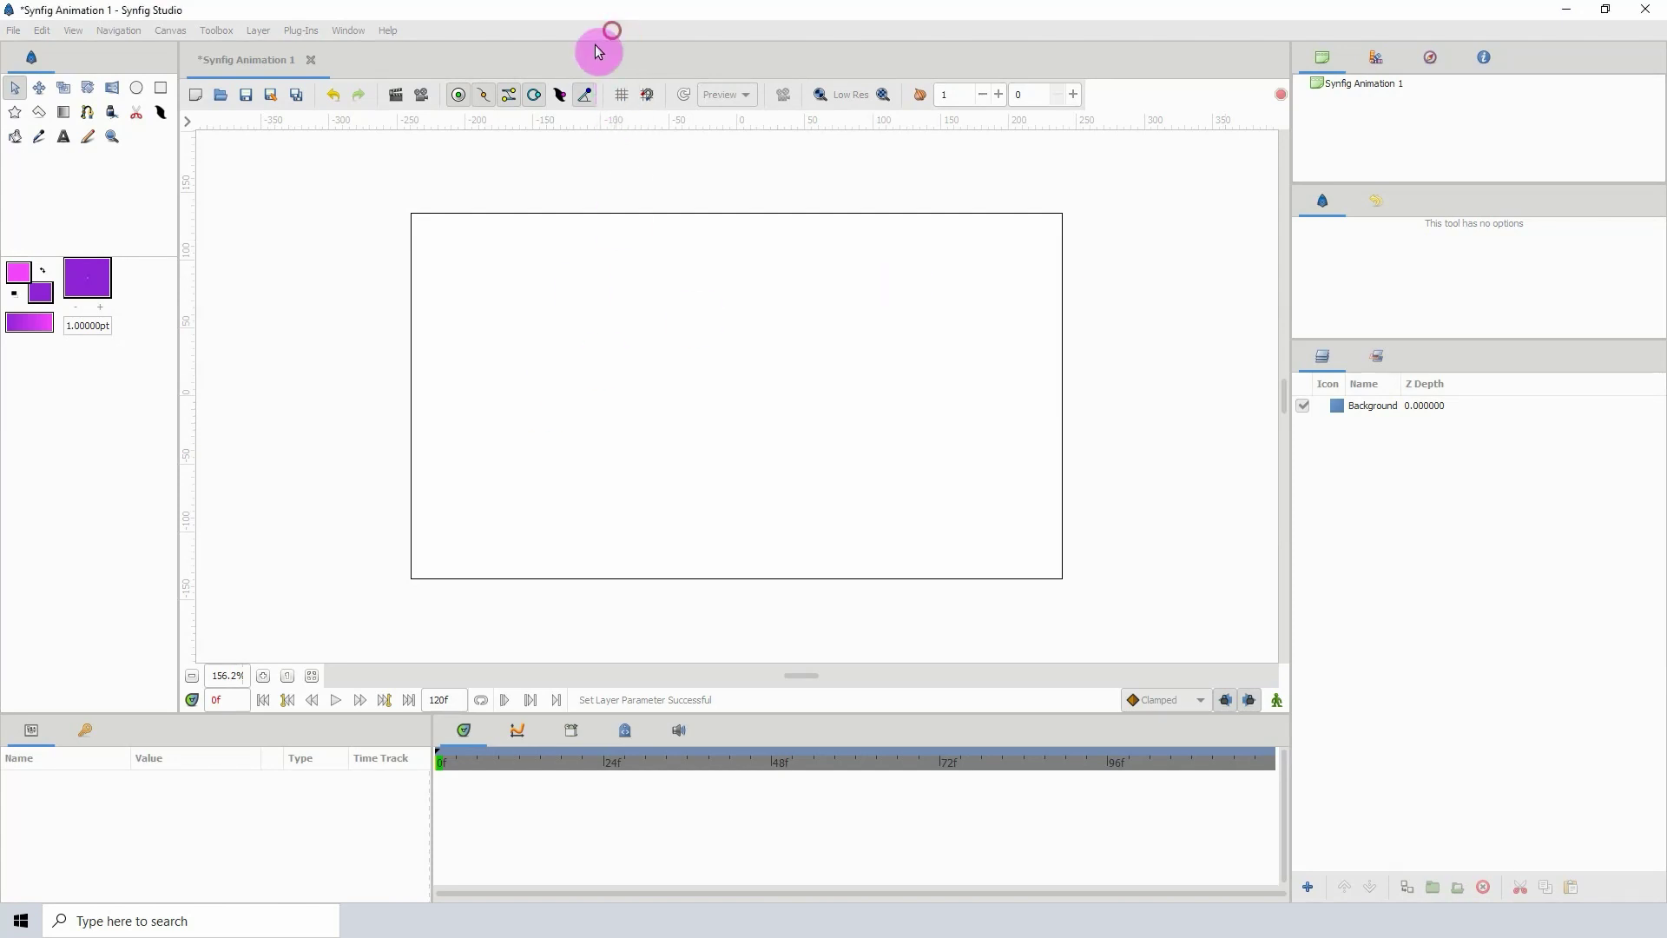
Run the Advanced Rig plug-in on the animation and dismiss the resulting bone error report
{"action": "left_click", "coordinate": [306, 31]}
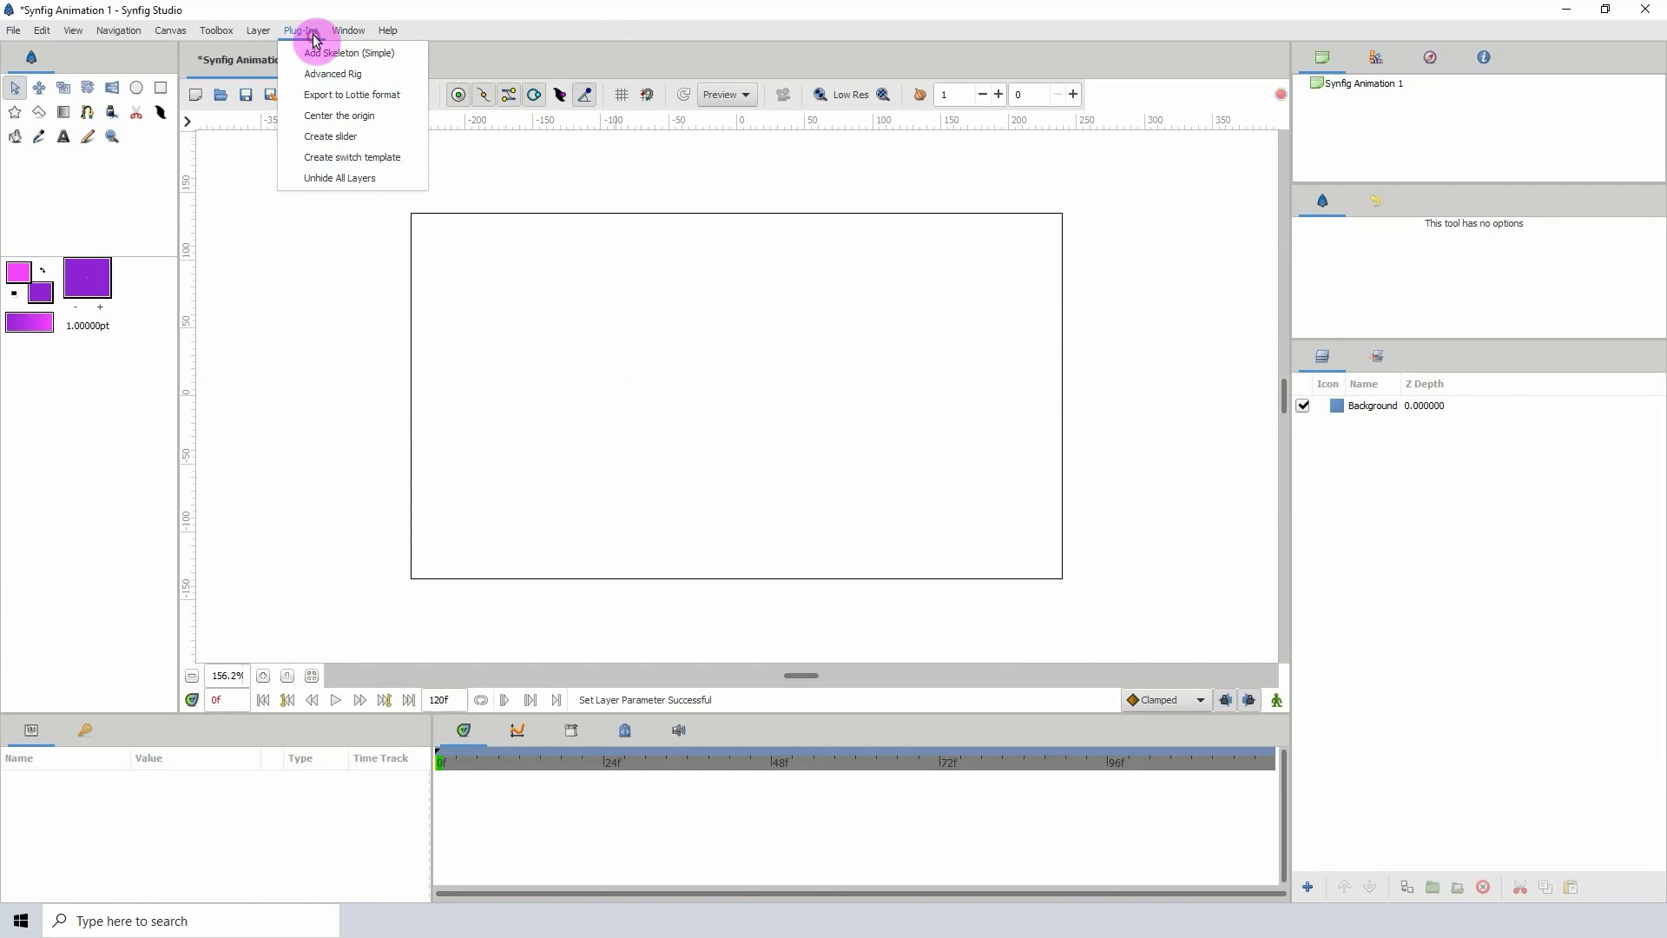
{"action": "left_click", "coordinate": [337, 77]}
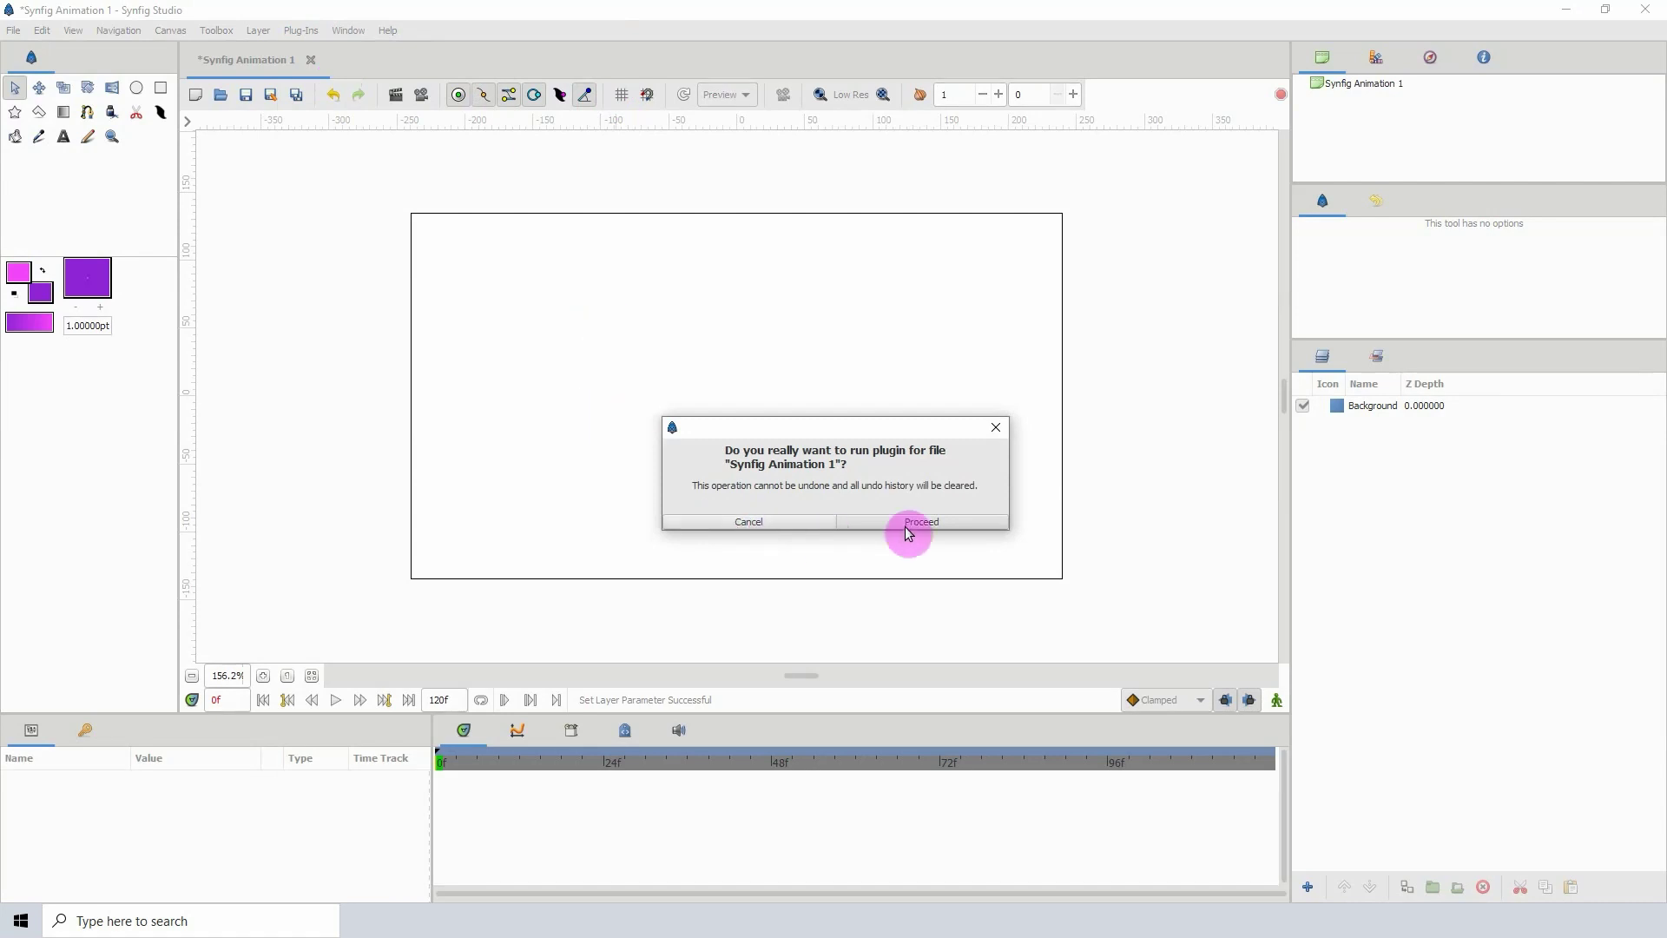
{"action": "left_click", "coordinate": [903, 522]}
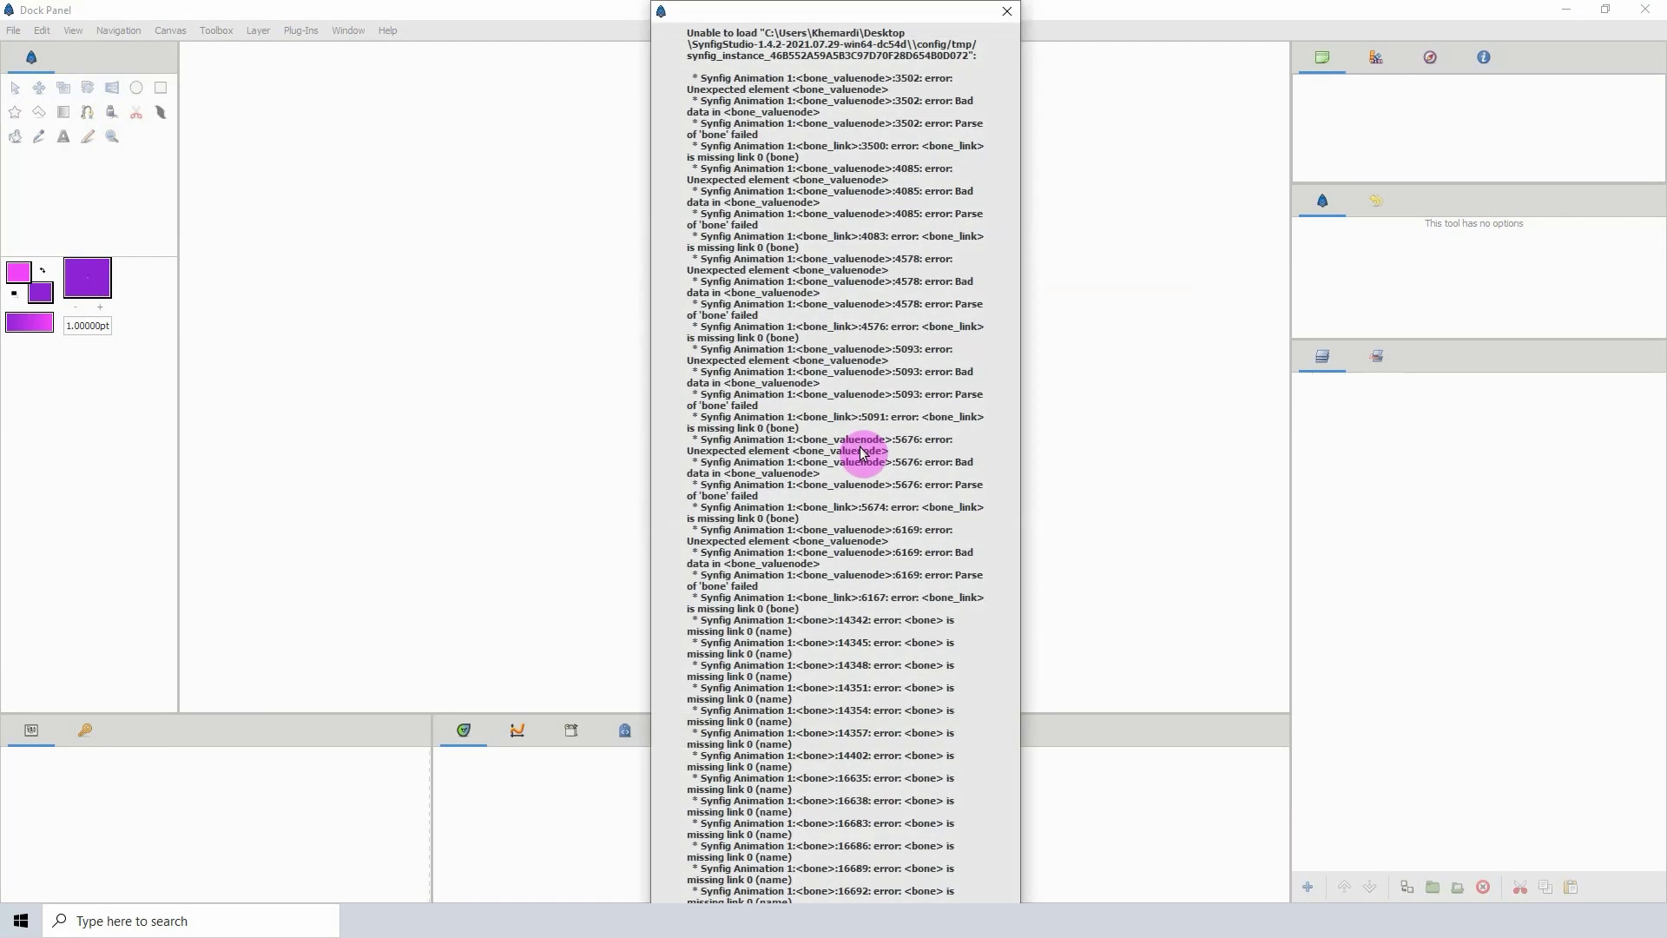
{"action": "left_click", "coordinate": [1006, 11]}
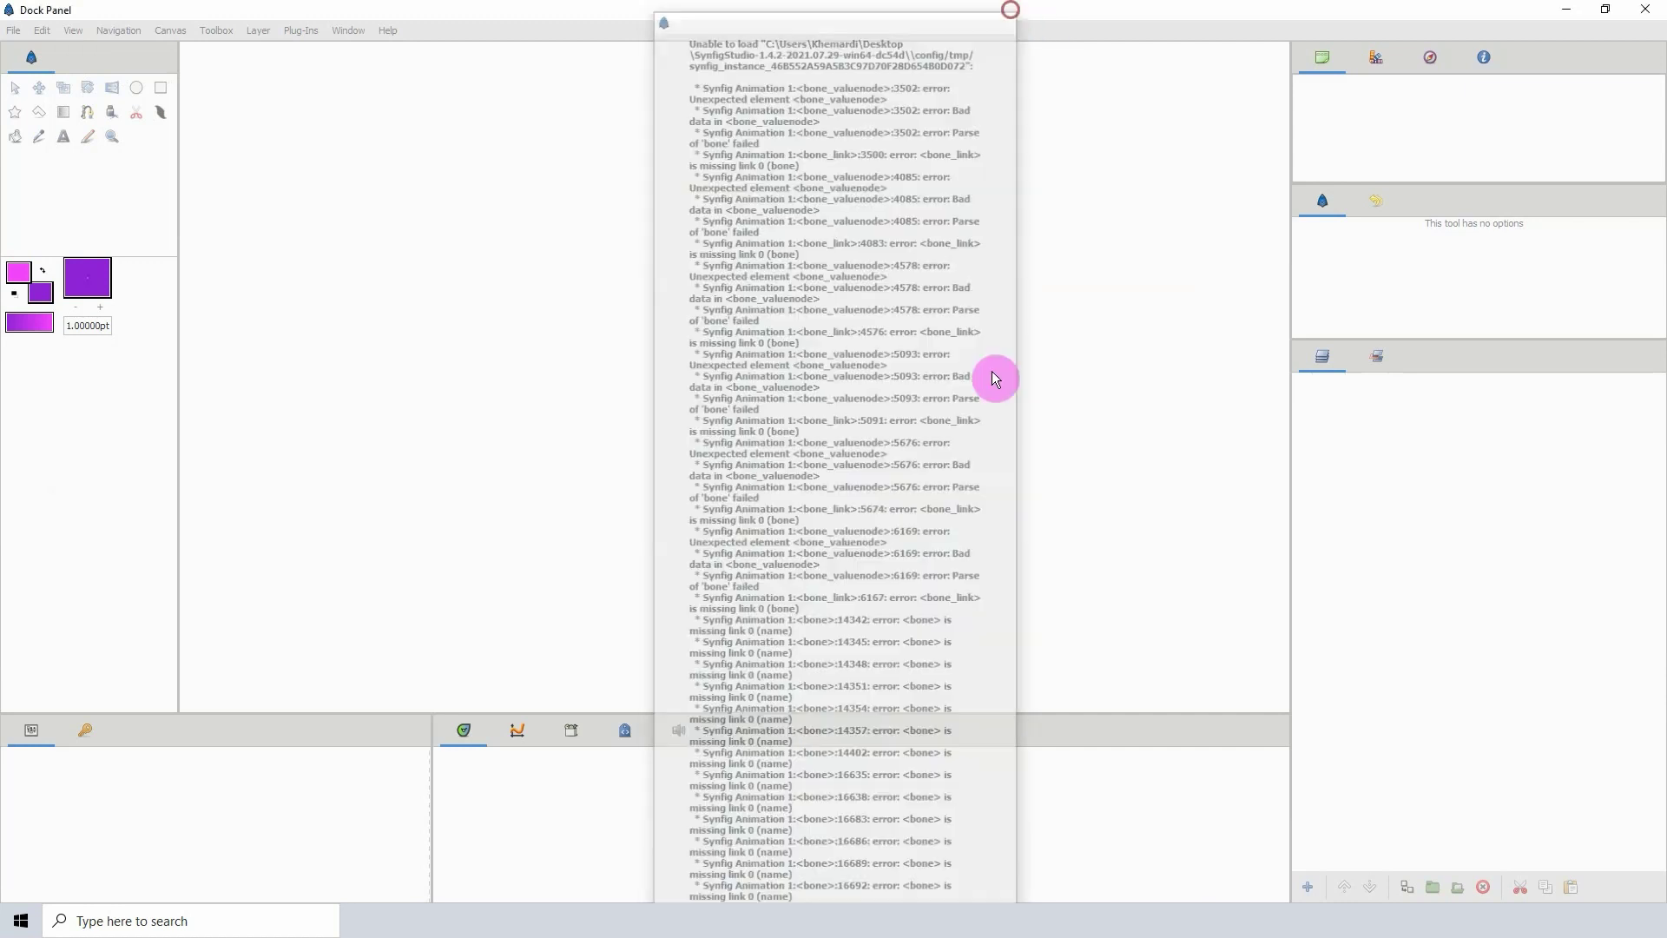
Bring up superrig.sif in Notepad++ and scroll down through its bone entries like Ear.R
{"action": "left_click", "coordinate": [1237, 919]}
{"action": "scroll", "coordinate": [742, 441], "scroll_direction": "down", "scroll_amount": 10}
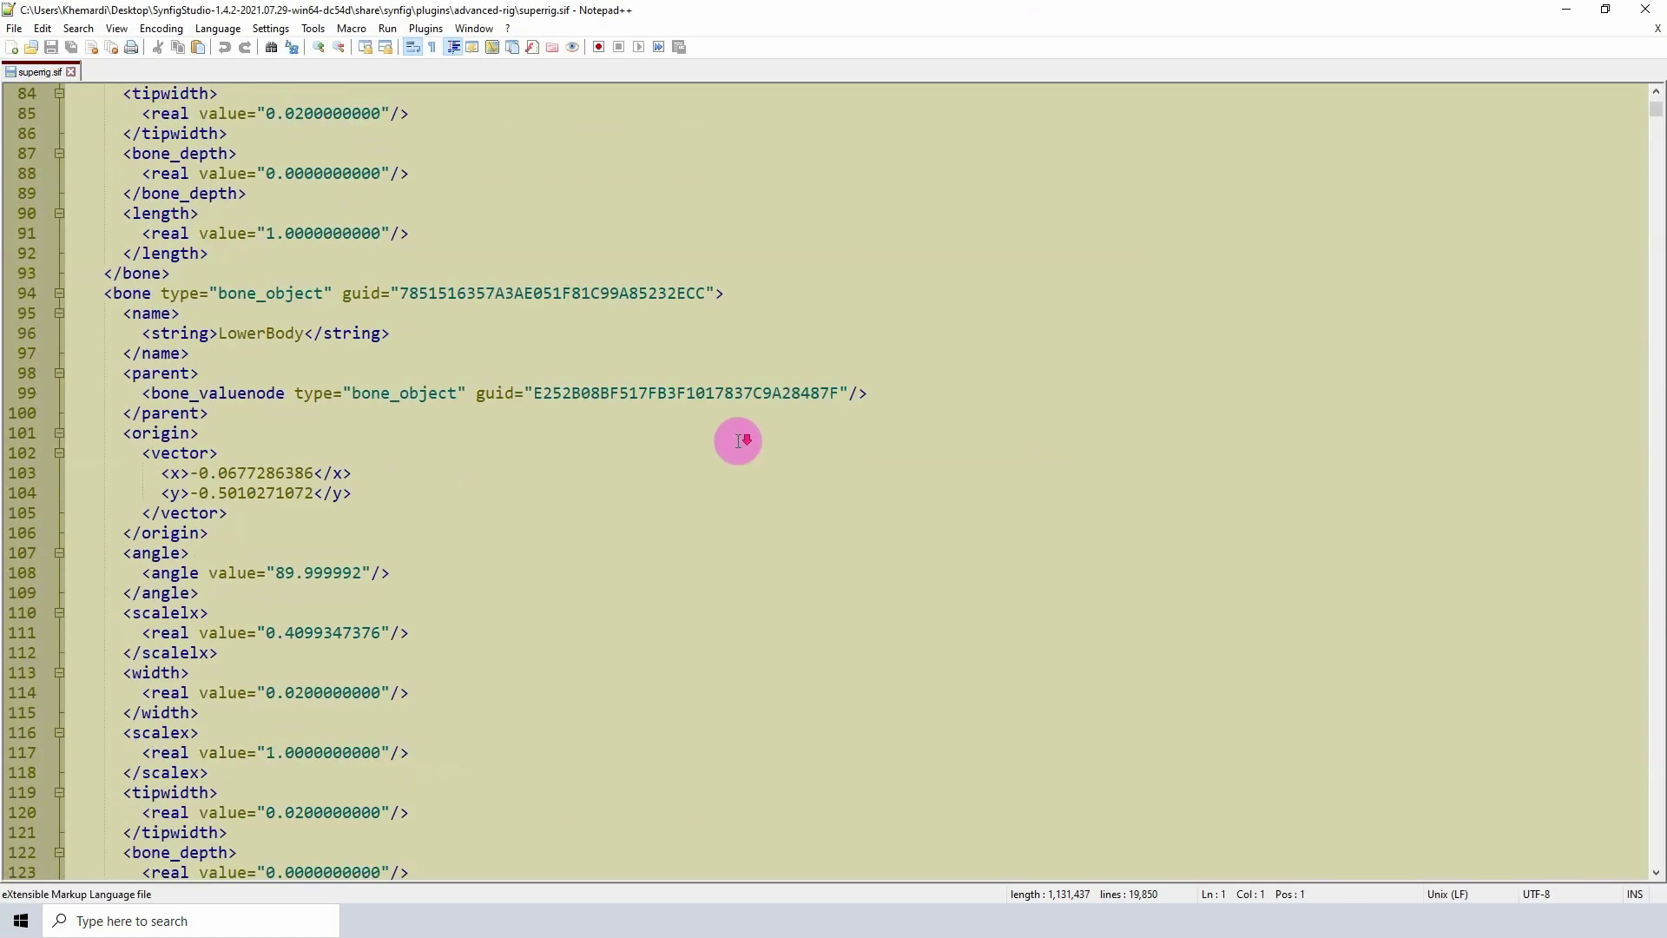
{"action": "scroll", "coordinate": [738, 441], "scroll_direction": "down", "scroll_amount": 4}
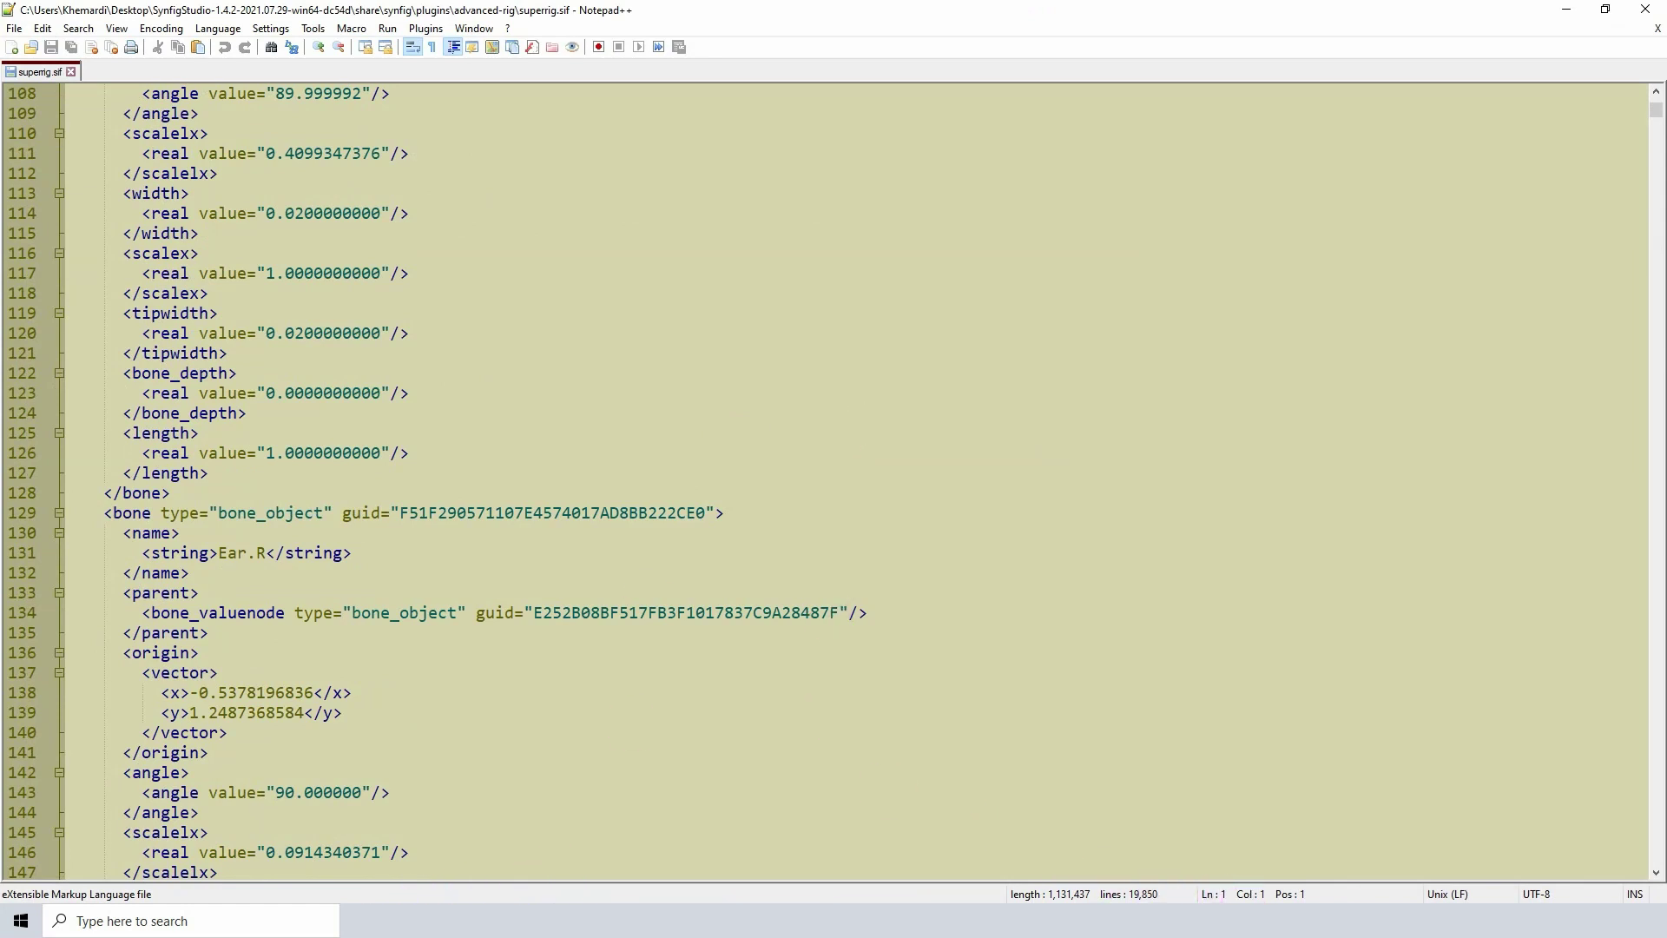
Open superrig.sif from Synfig's recent files and close the loading warning
{"action": "left_click", "coordinate": [1237, 918]}
{"action": "left_click", "coordinate": [13, 30]}
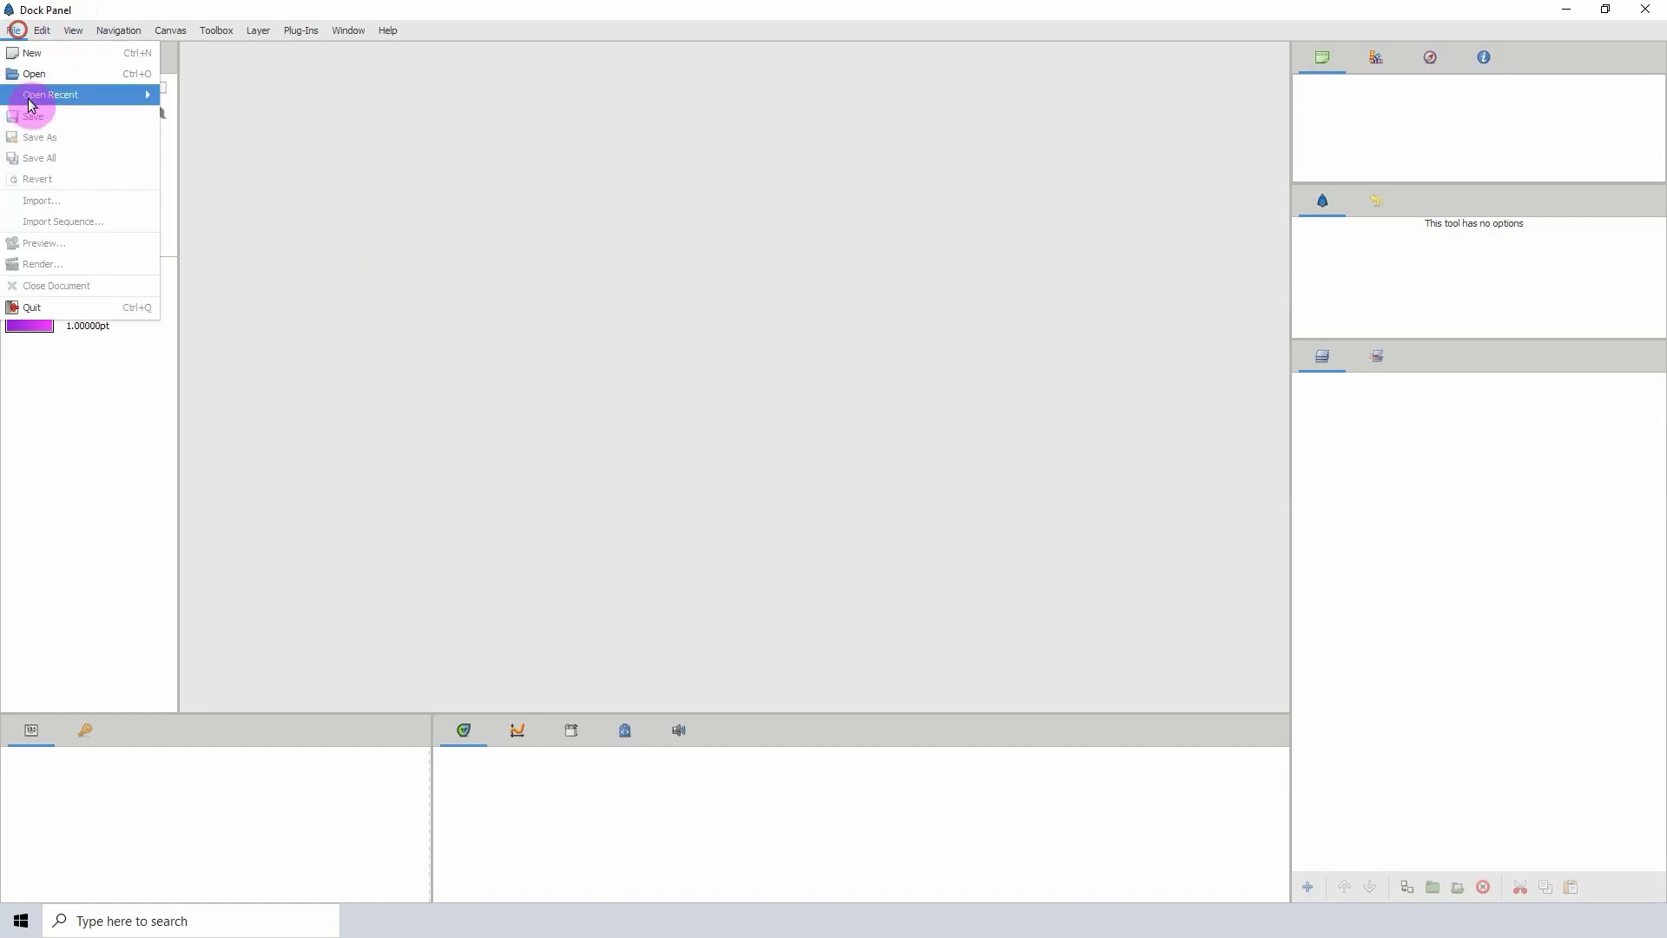
{"action": "left_click", "coordinate": [34, 94]}
{"action": "left_click", "coordinate": [220, 109]}
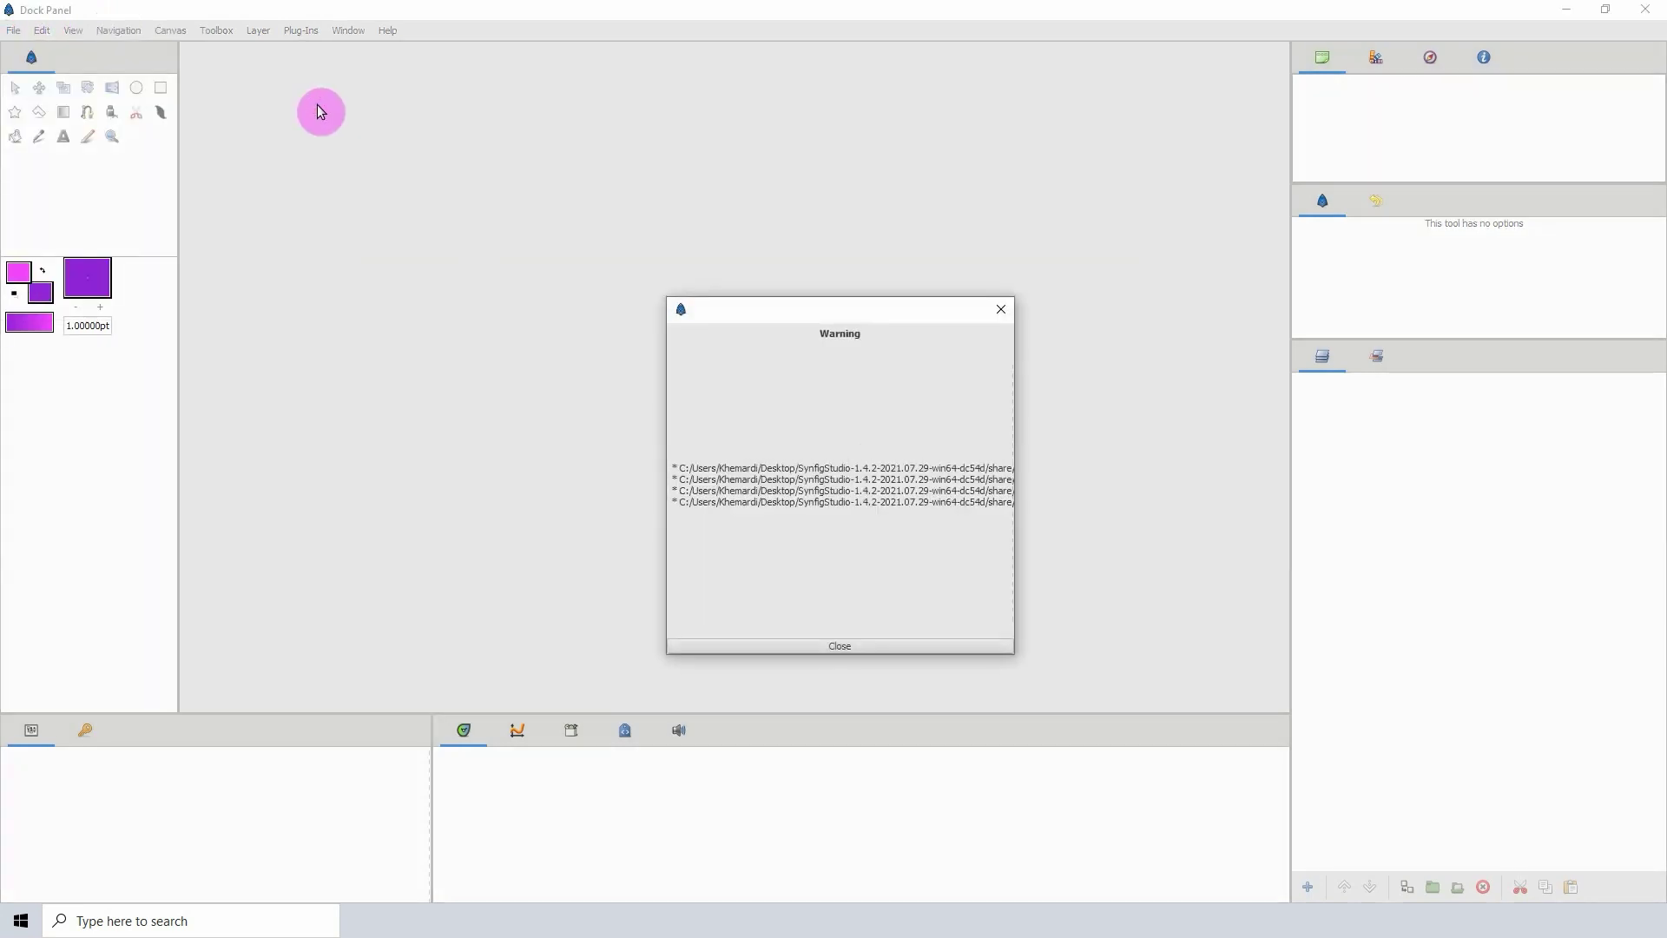
{"action": "left_click", "coordinate": [790, 644]}
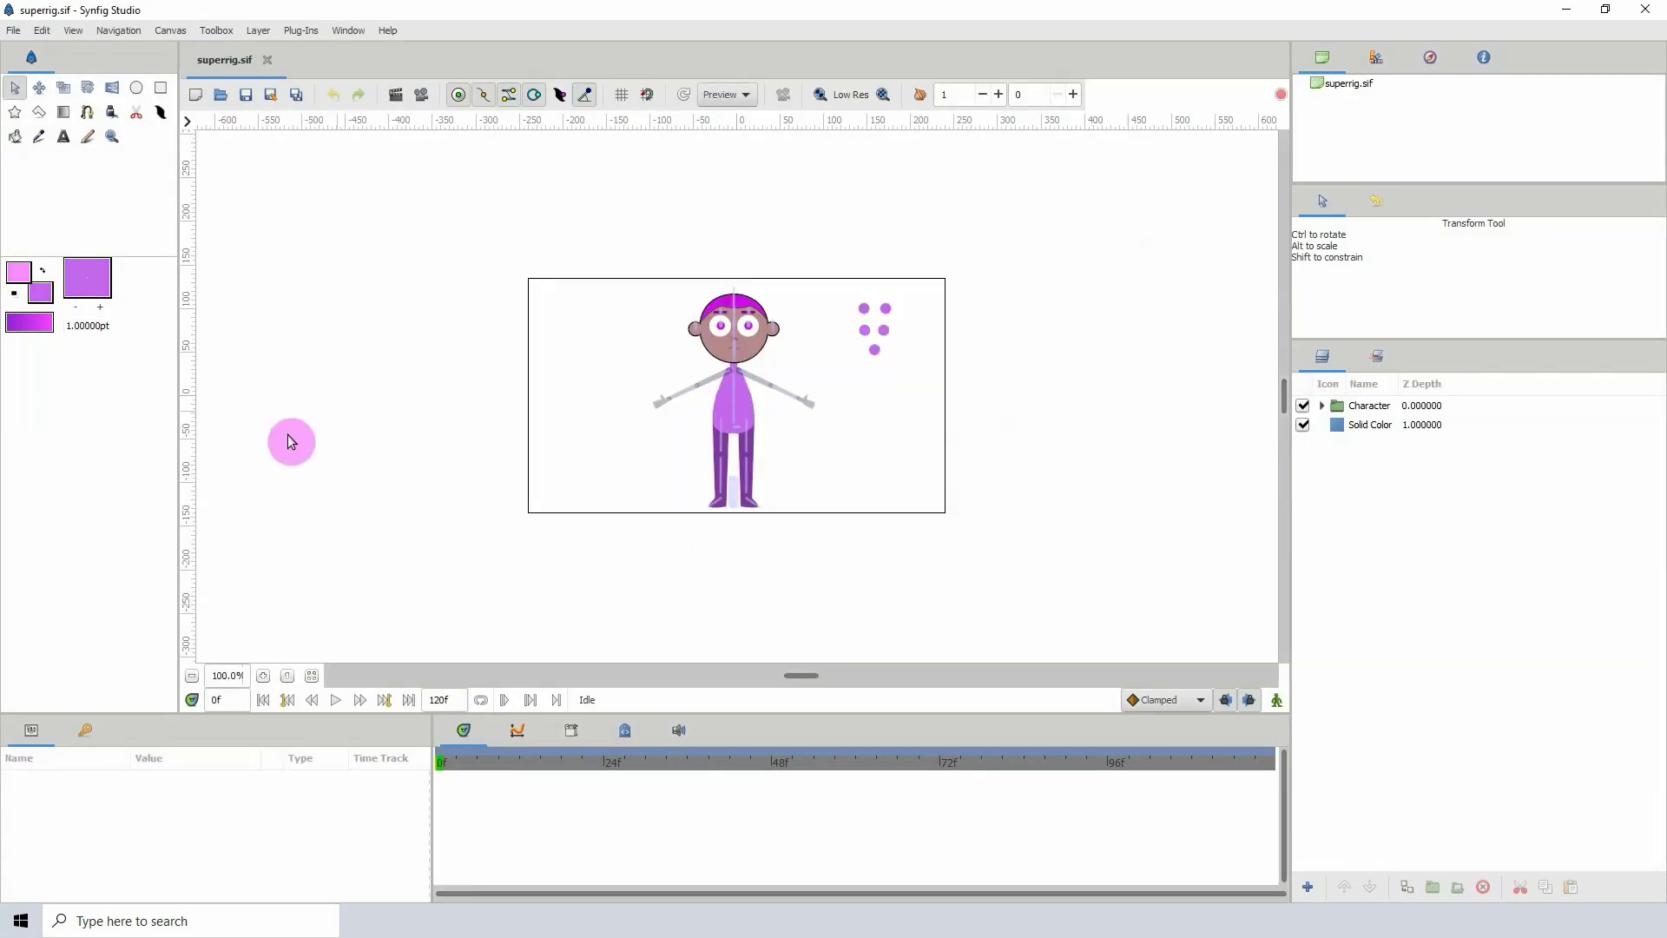
Zoom in three steps so the rigged character fills the canvas
{"action": "left_click", "coordinate": [263, 675]}
{"action": "left_click", "coordinate": [263, 676]}
{"action": "left_click", "coordinate": [263, 675]}
{"action": "left_click", "coordinate": [263, 675]}
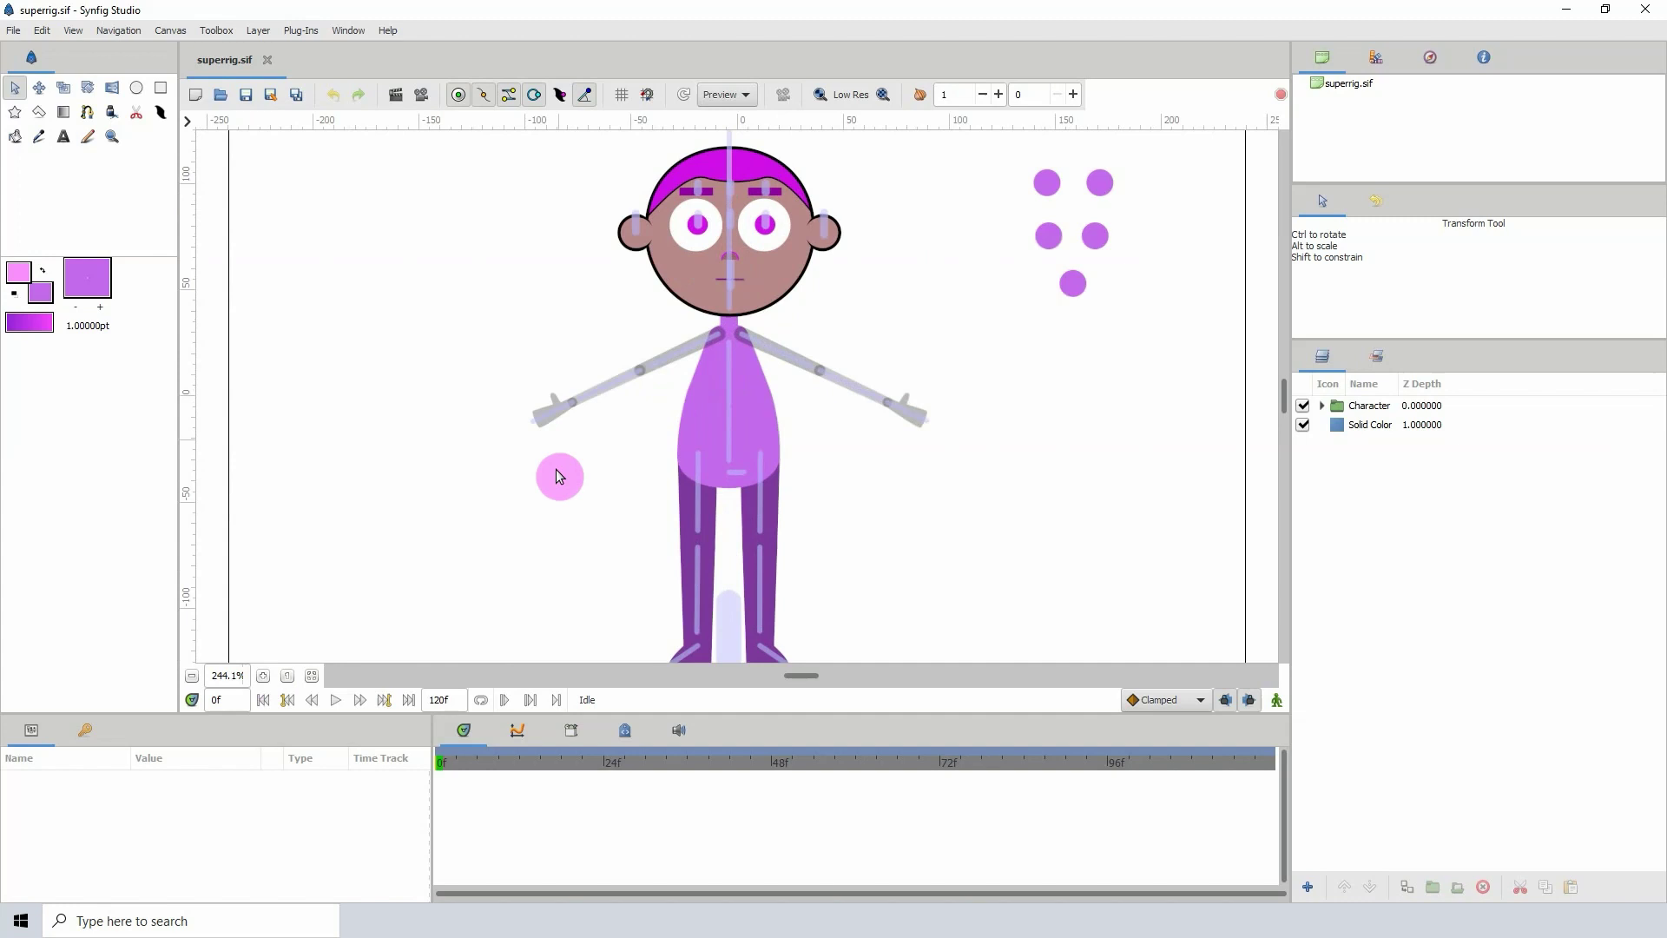
{"action": "scroll", "coordinate": [271, 603], "scroll_direction": "down", "scroll_amount": 1}
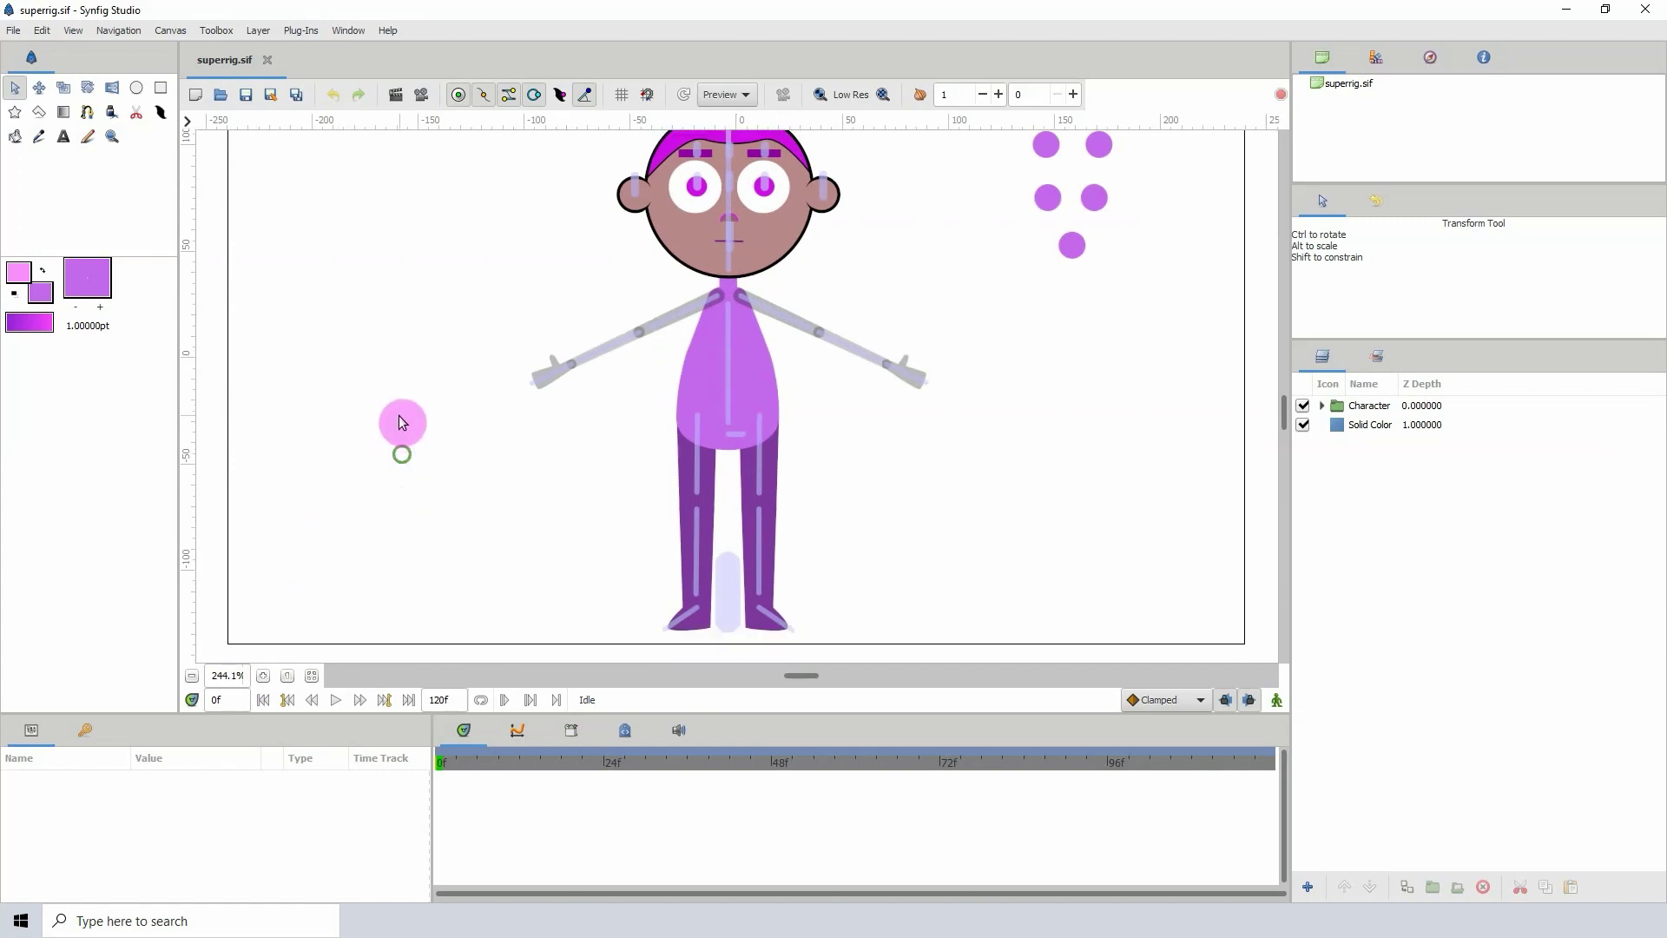
Open the Plug-Ins menu, close it without running anything, and adjust the view
{"action": "left_click", "coordinate": [299, 29]}
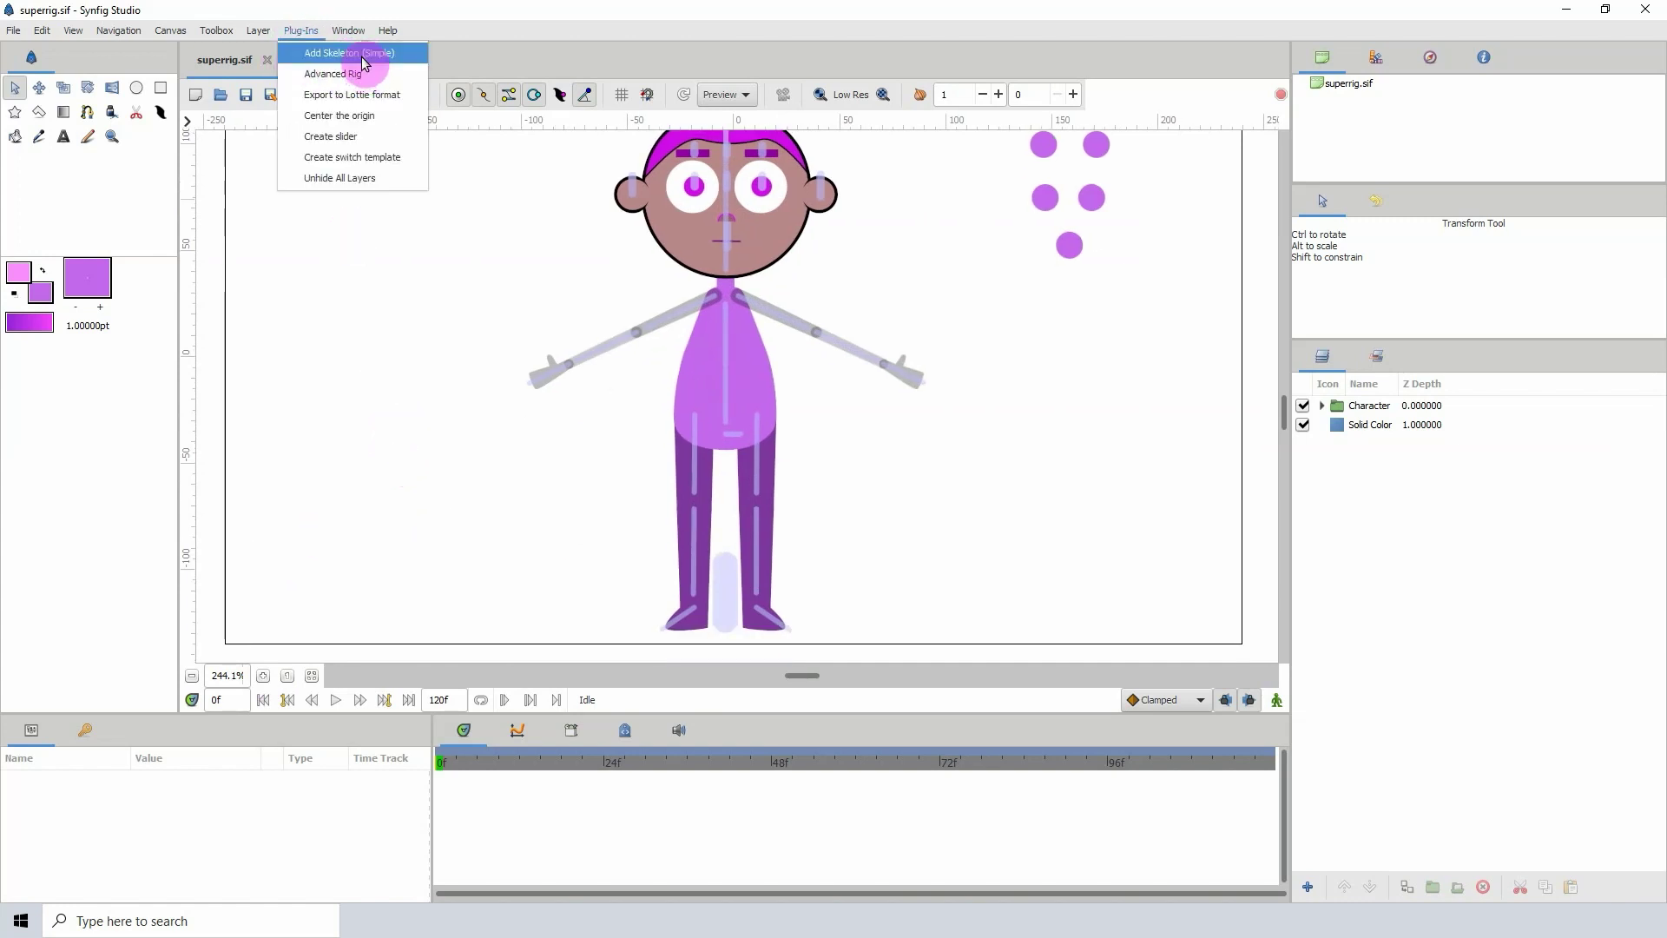
{"action": "left_click", "coordinate": [789, 11]}
{"action": "scroll", "coordinate": [655, 377], "scroll_direction": "up", "scroll_amount": 1}
{"action": "scroll", "coordinate": [649, 378], "scroll_direction": "right", "scroll_amount": 1}
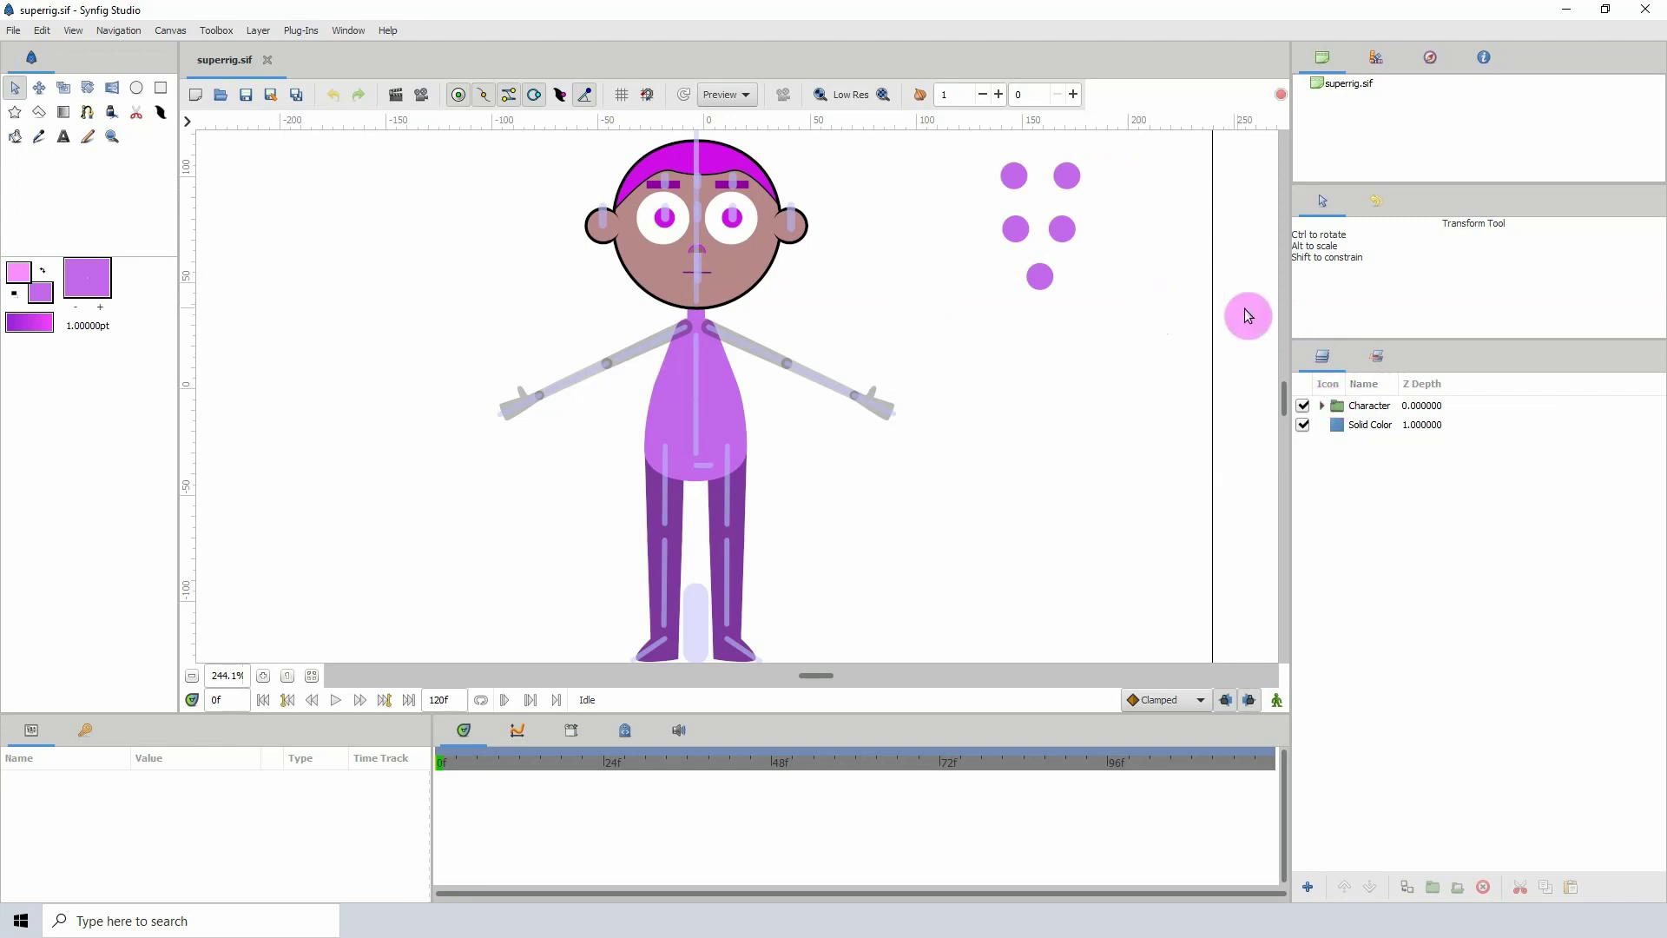
Switch the Layers panel to Sets and select Face_Controls to show its Origin and Amount
{"action": "left_click", "coordinate": [1377, 357]}
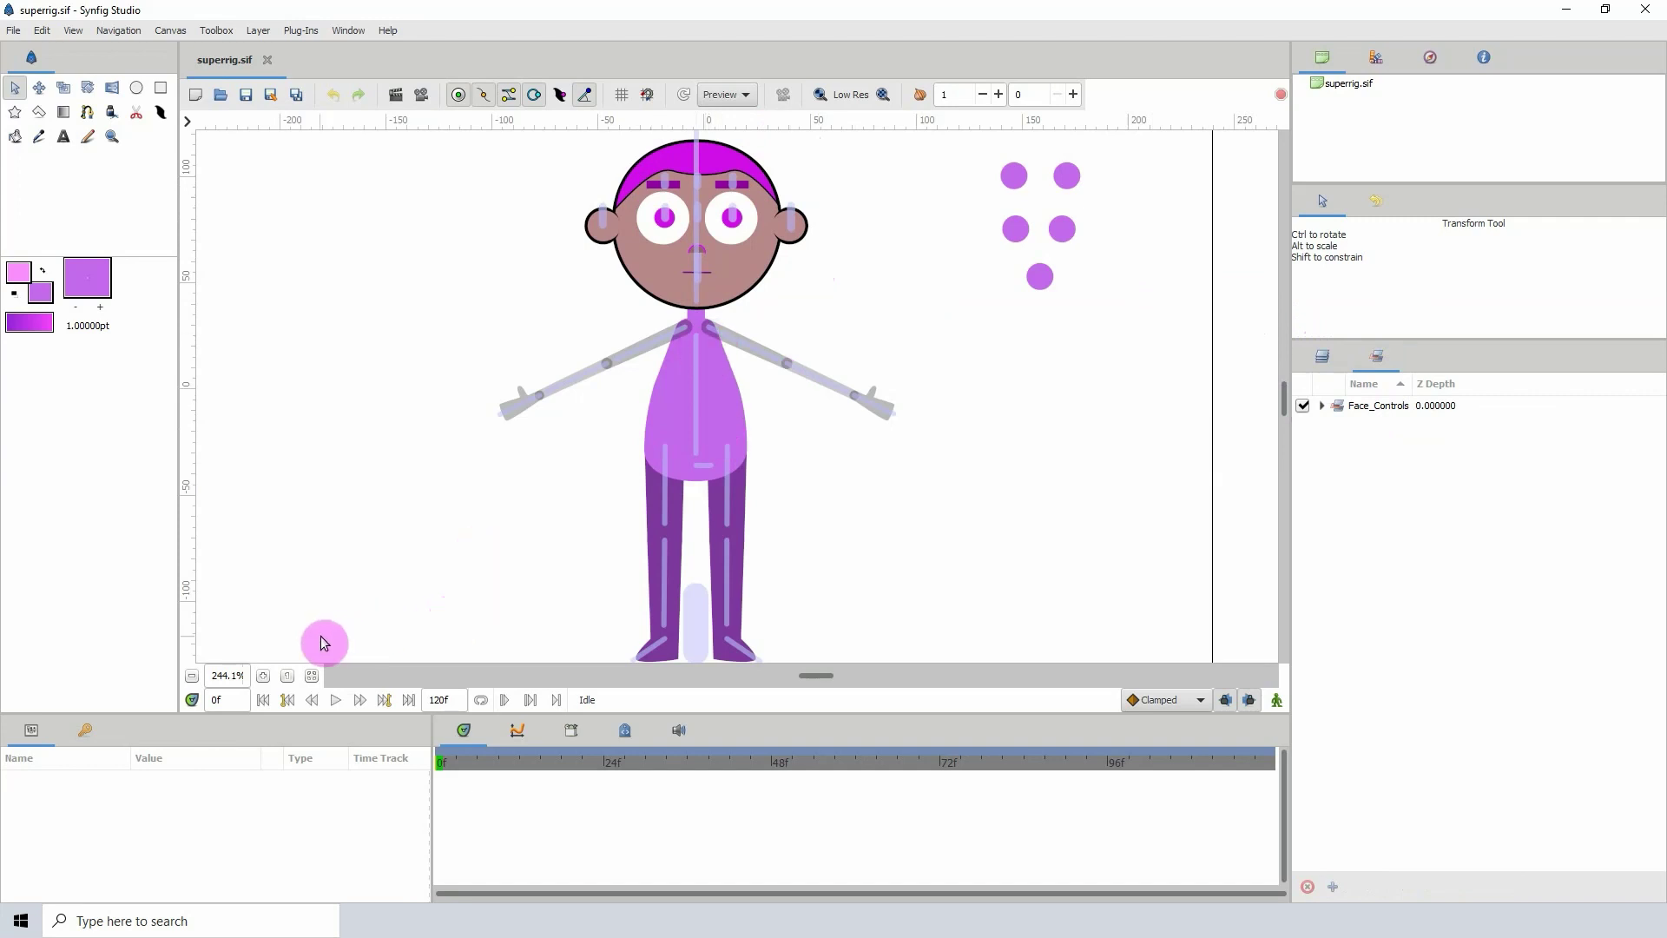
{"action": "left_click", "coordinate": [263, 676]}
{"action": "left_click", "coordinate": [263, 675]}
{"action": "left_click", "coordinate": [263, 675]}
{"action": "scroll", "coordinate": [628, 397], "scroll_direction": "down", "scroll_amount": 3}
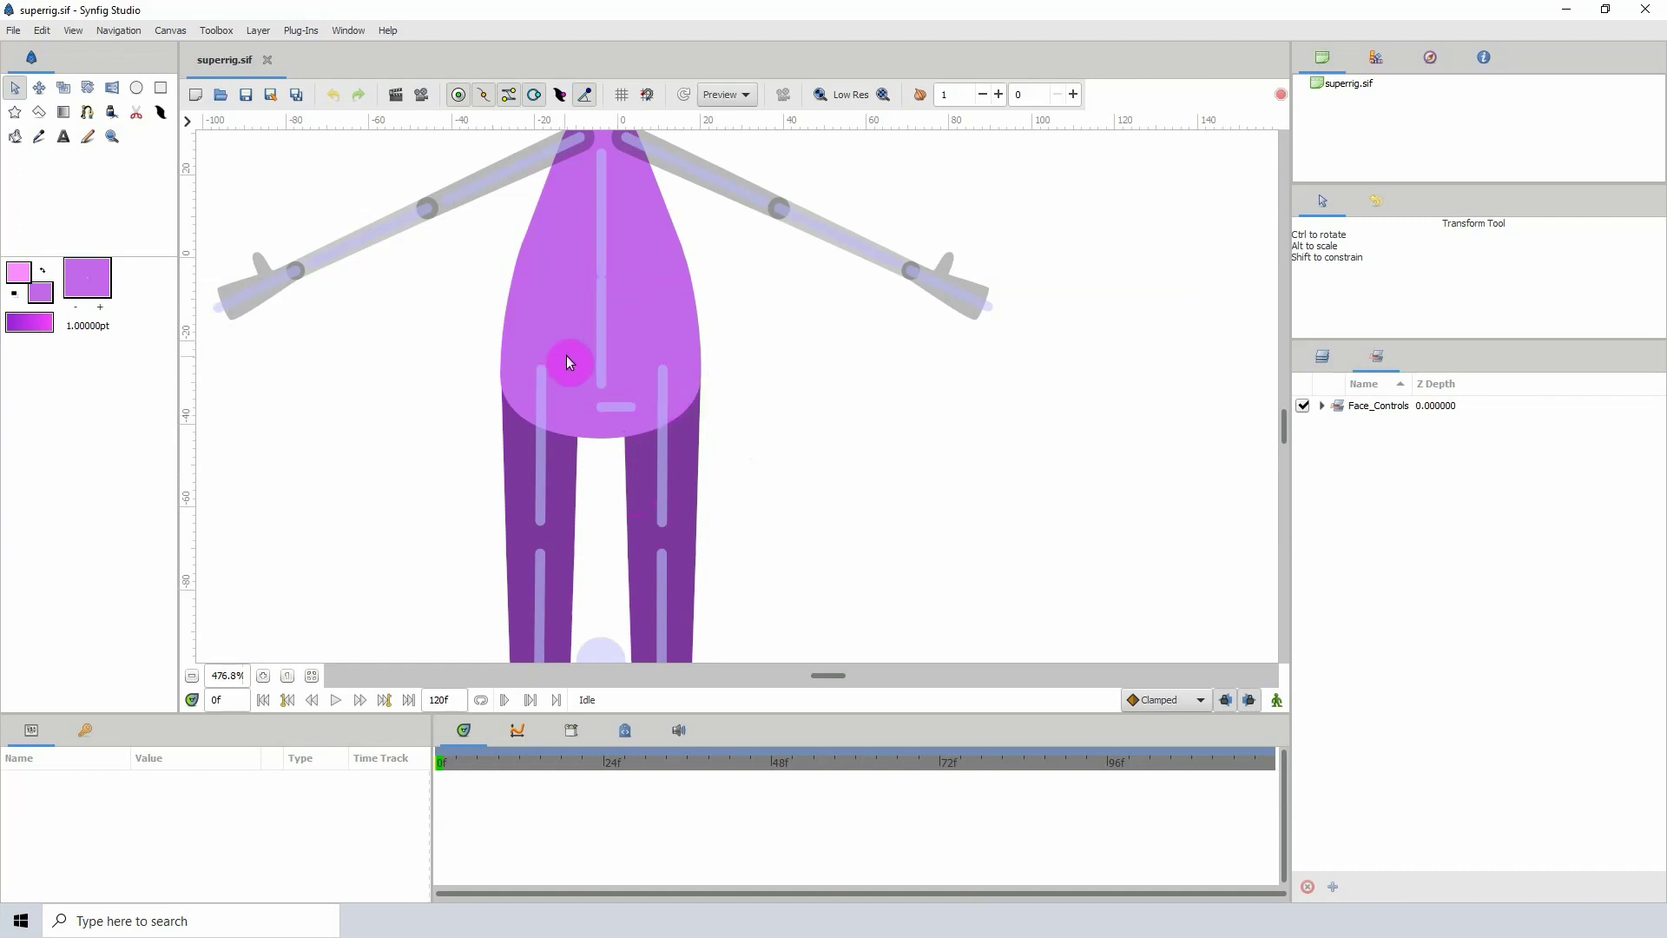
{"action": "left_click", "coordinate": [191, 676]}
{"action": "left_click", "coordinate": [192, 676]}
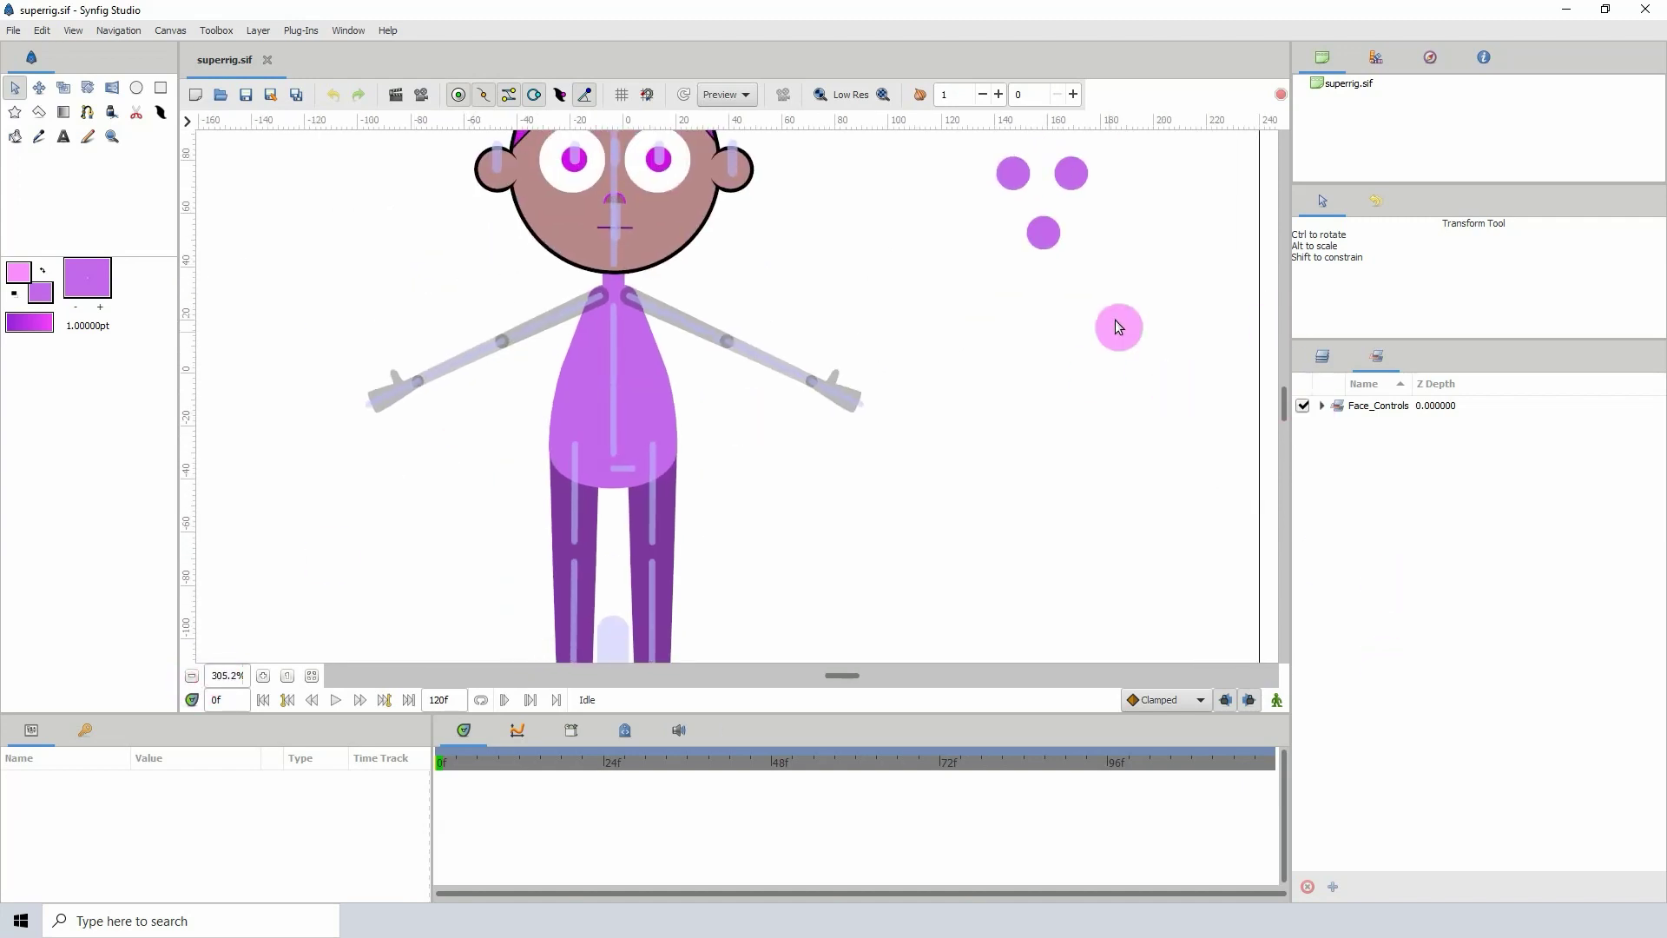
{"action": "scroll", "coordinate": [1085, 347], "scroll_direction": "up", "scroll_amount": 2}
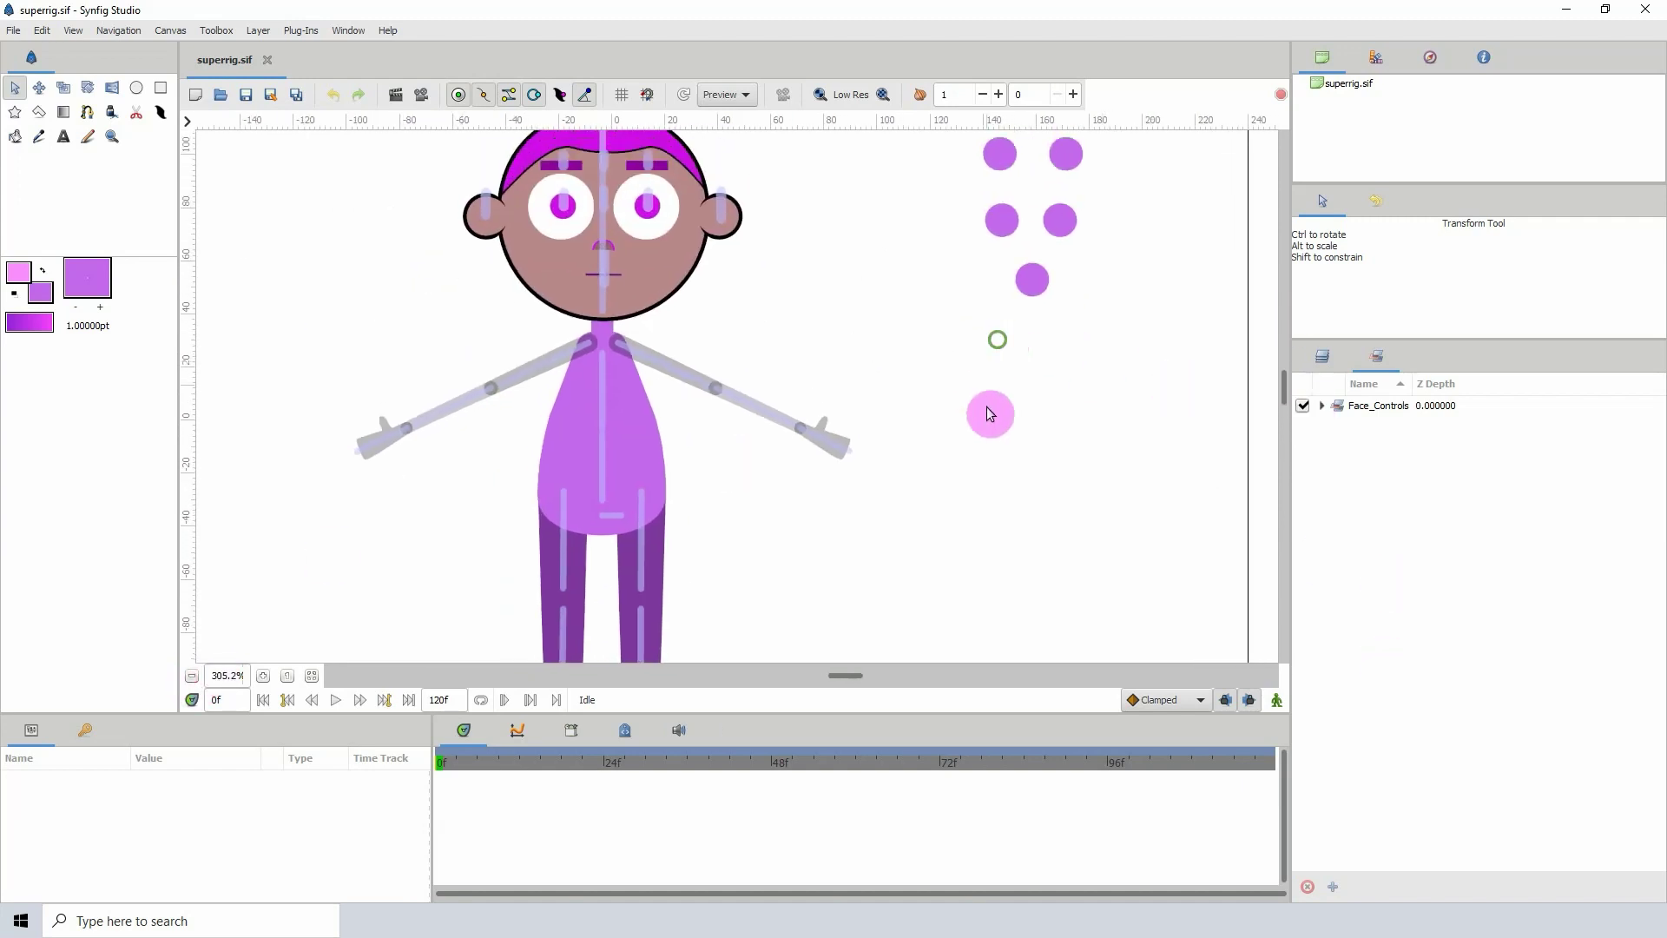
{"action": "left_click", "coordinate": [1337, 413]}
{"action": "scroll", "coordinate": [1093, 321], "scroll_direction": "up", "scroll_amount": 2}
{"action": "scroll", "coordinate": [1094, 321], "scroll_direction": "right", "scroll_amount": 1}
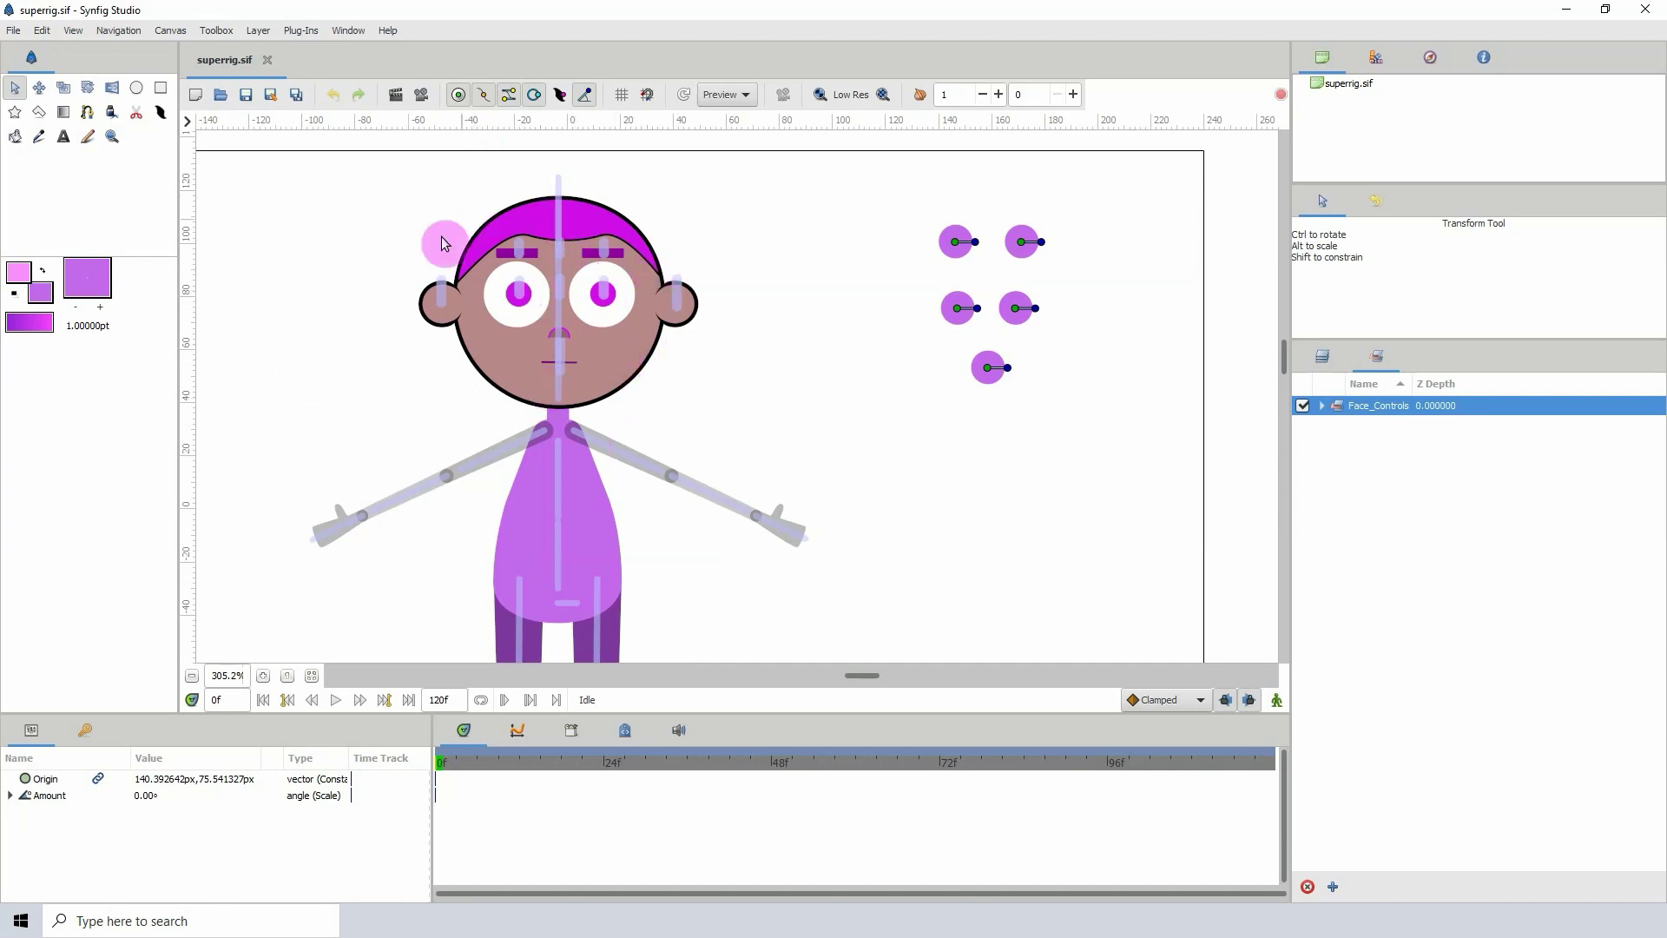
Rotate the Eye_BROW_L_Cntrl angle handle to tilt the left eyebrow, then zoom to inspect
{"action": "mouse_move", "coordinate": [1043, 242]}
{"action": "left_mouse_down"}
{"action": "mouse_move", "coordinate": [1031, 225]}
{"action": "mouse_move", "coordinate": [1041, 245]}
{"action": "left_mouse_up"}
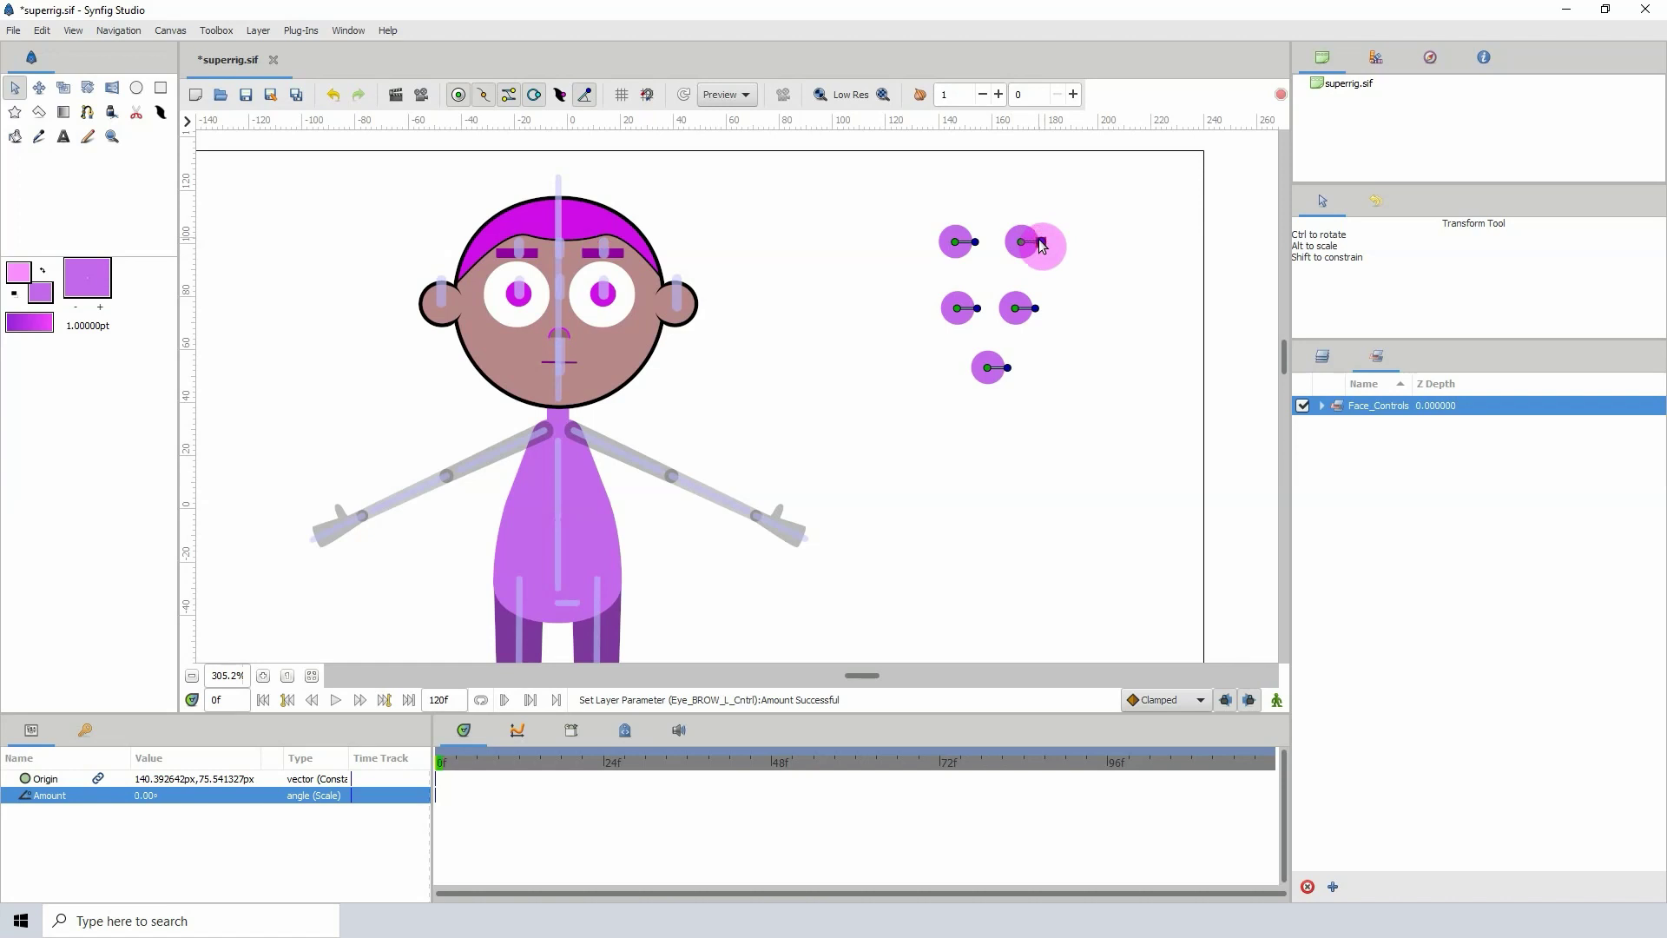
{"action": "scroll", "coordinate": [587, 327], "scroll_direction": "down", "scroll_amount": 2}
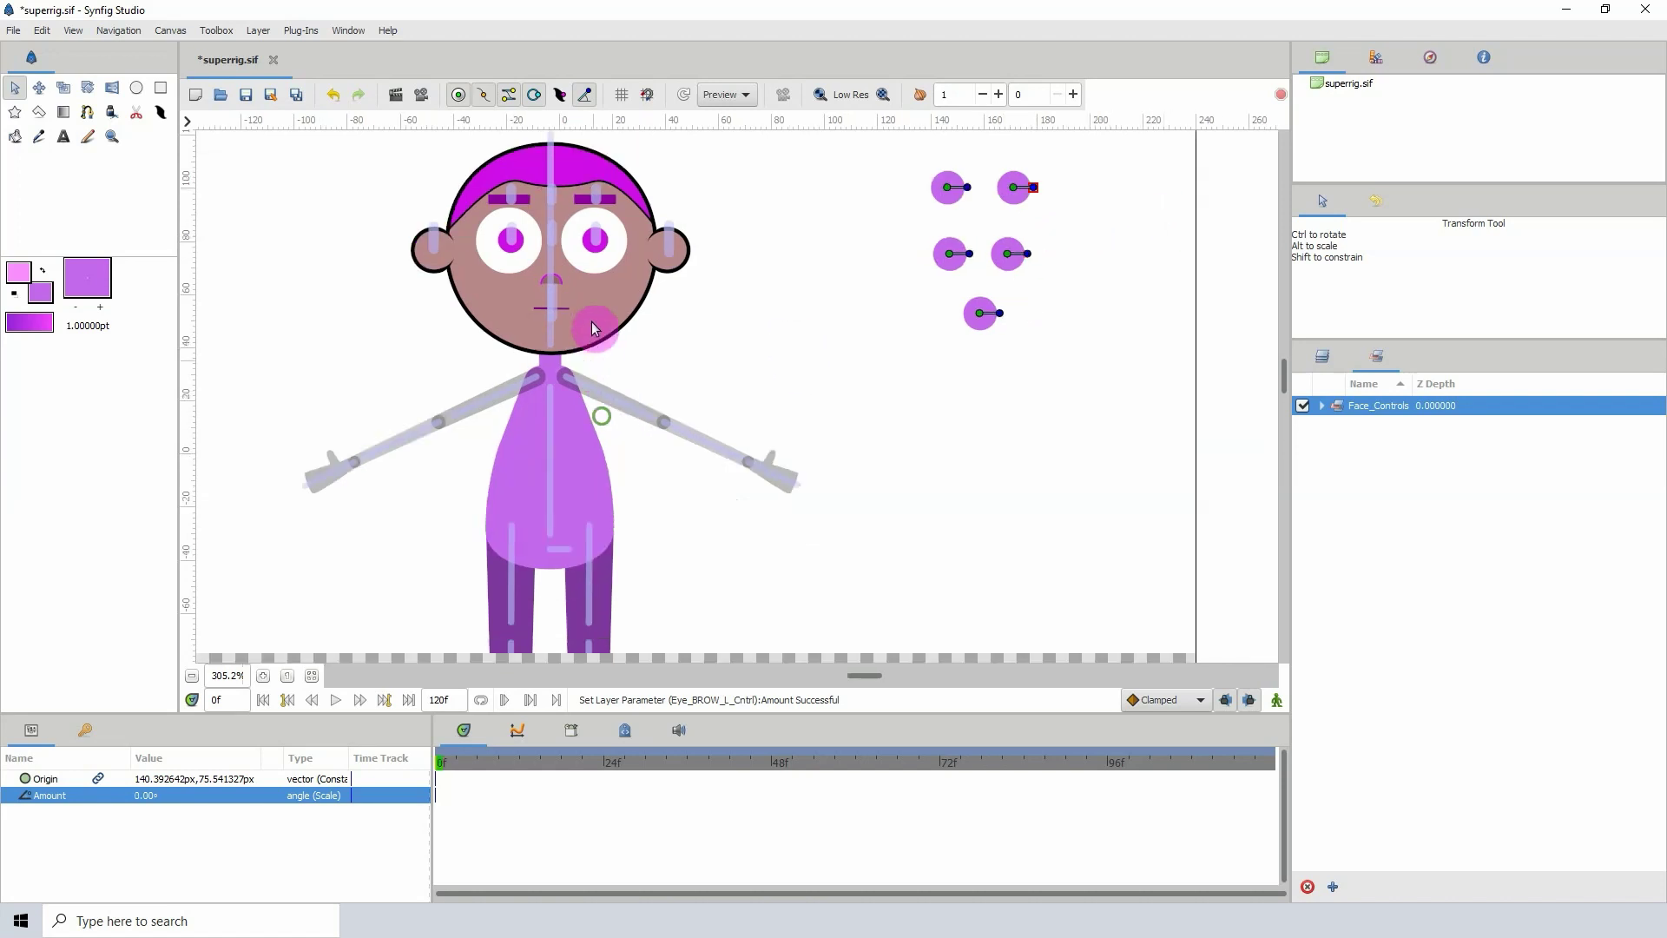
{"action": "left_click", "coordinate": [191, 677]}
{"action": "left_click", "coordinate": [191, 676]}
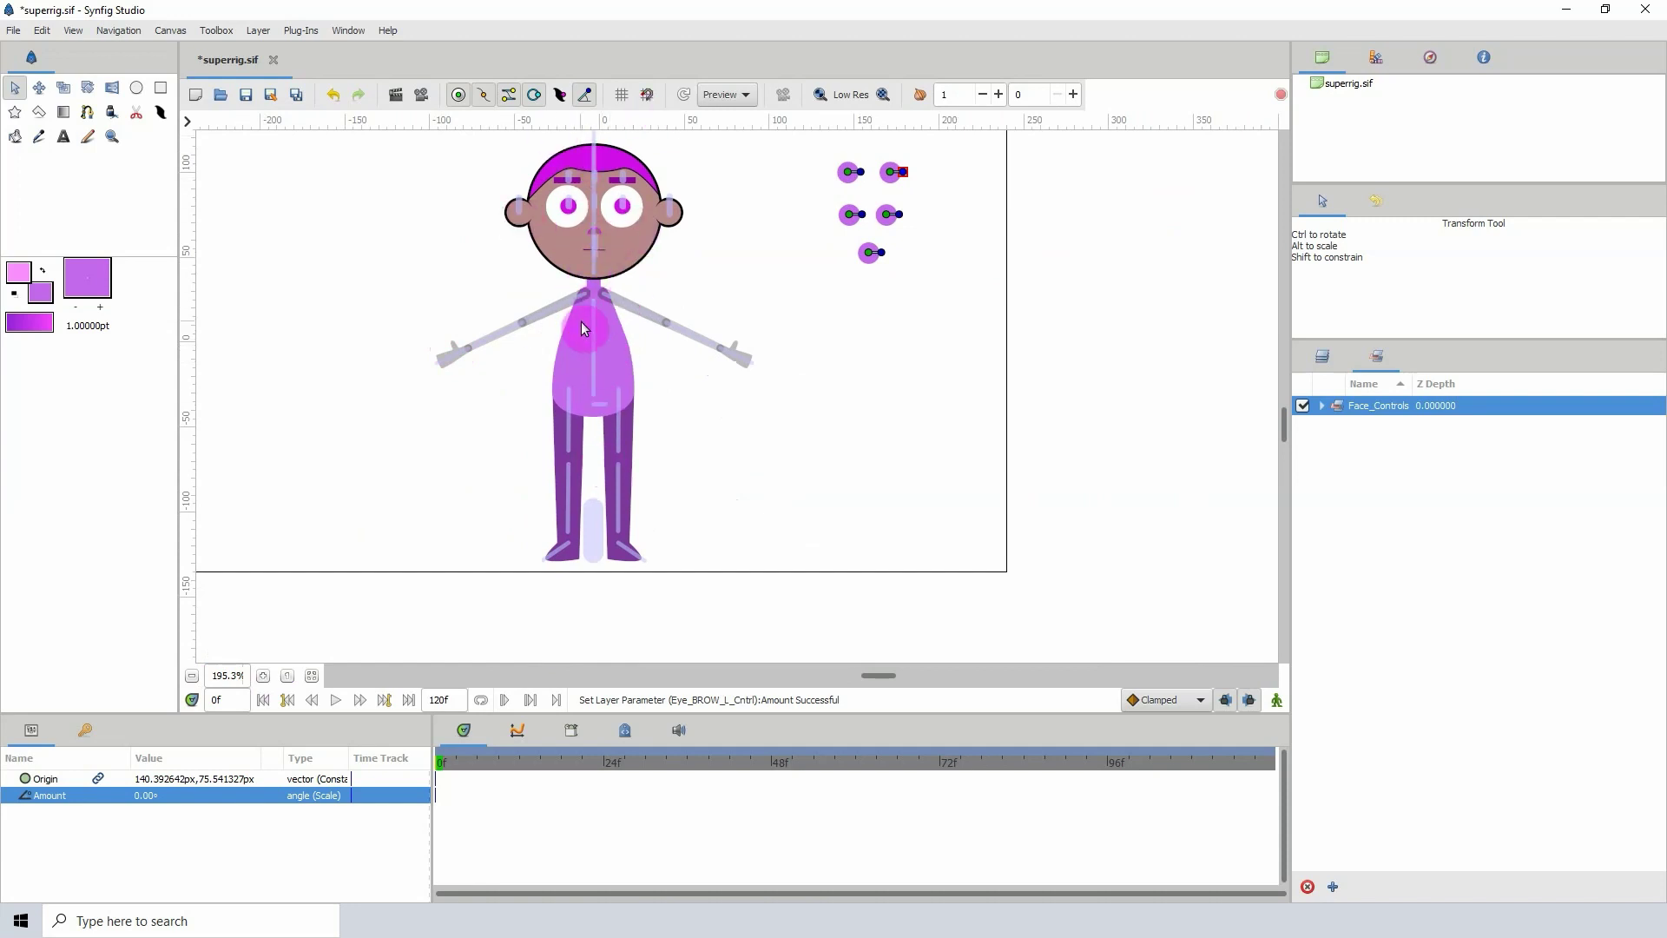
{"action": "left_click", "coordinate": [262, 675]}
{"action": "left_click", "coordinate": [262, 675]}
{"action": "scroll", "coordinate": [434, 469], "scroll_direction": "up", "scroll_amount": 2}
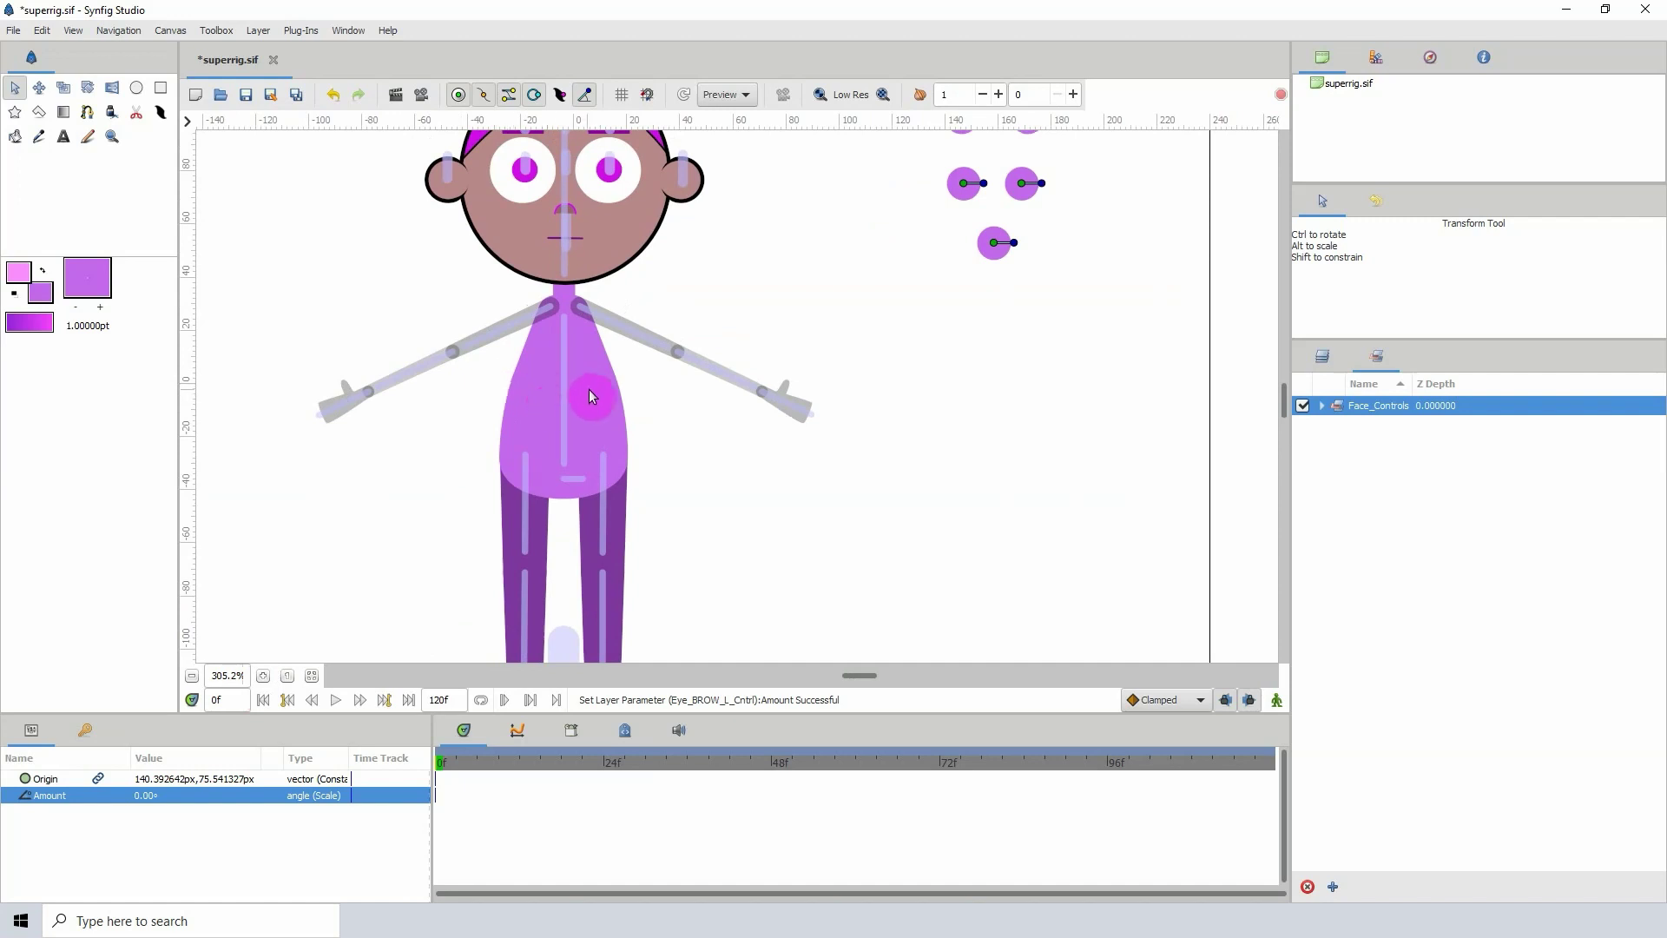
{"action": "scroll", "coordinate": [472, 290], "scroll_direction": "up", "scroll_amount": 1}
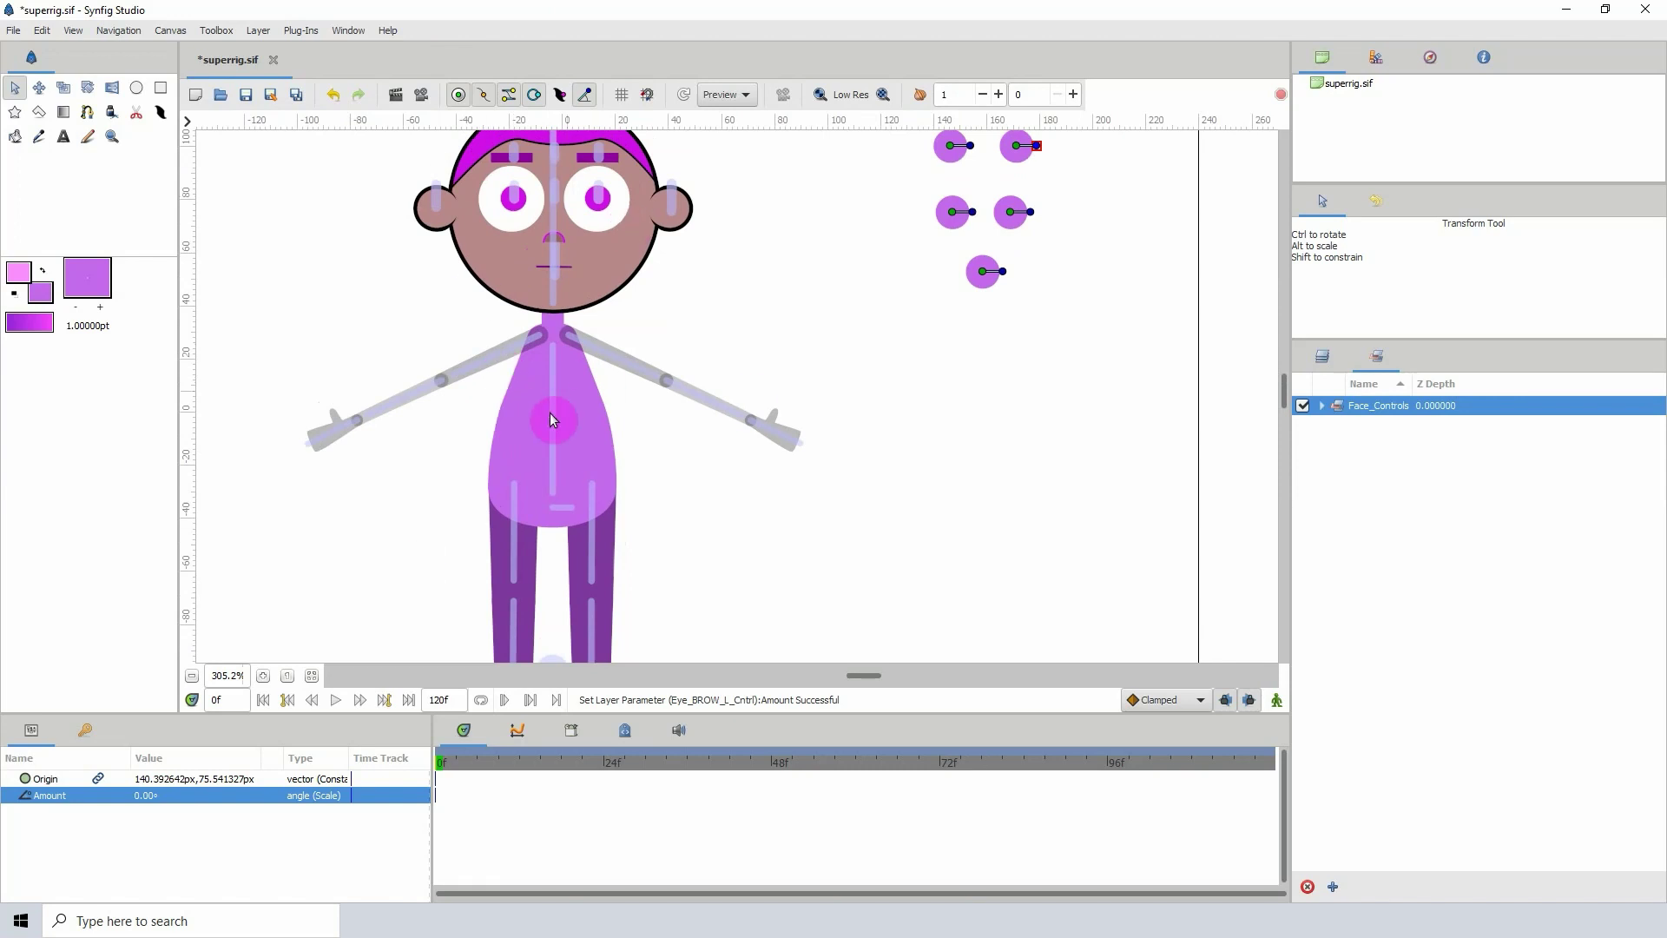
Select the Char_Rig skeleton, trial-move the UpperBody bone origin upward, then undo it
{"action": "left_click", "coordinate": [560, 367]}
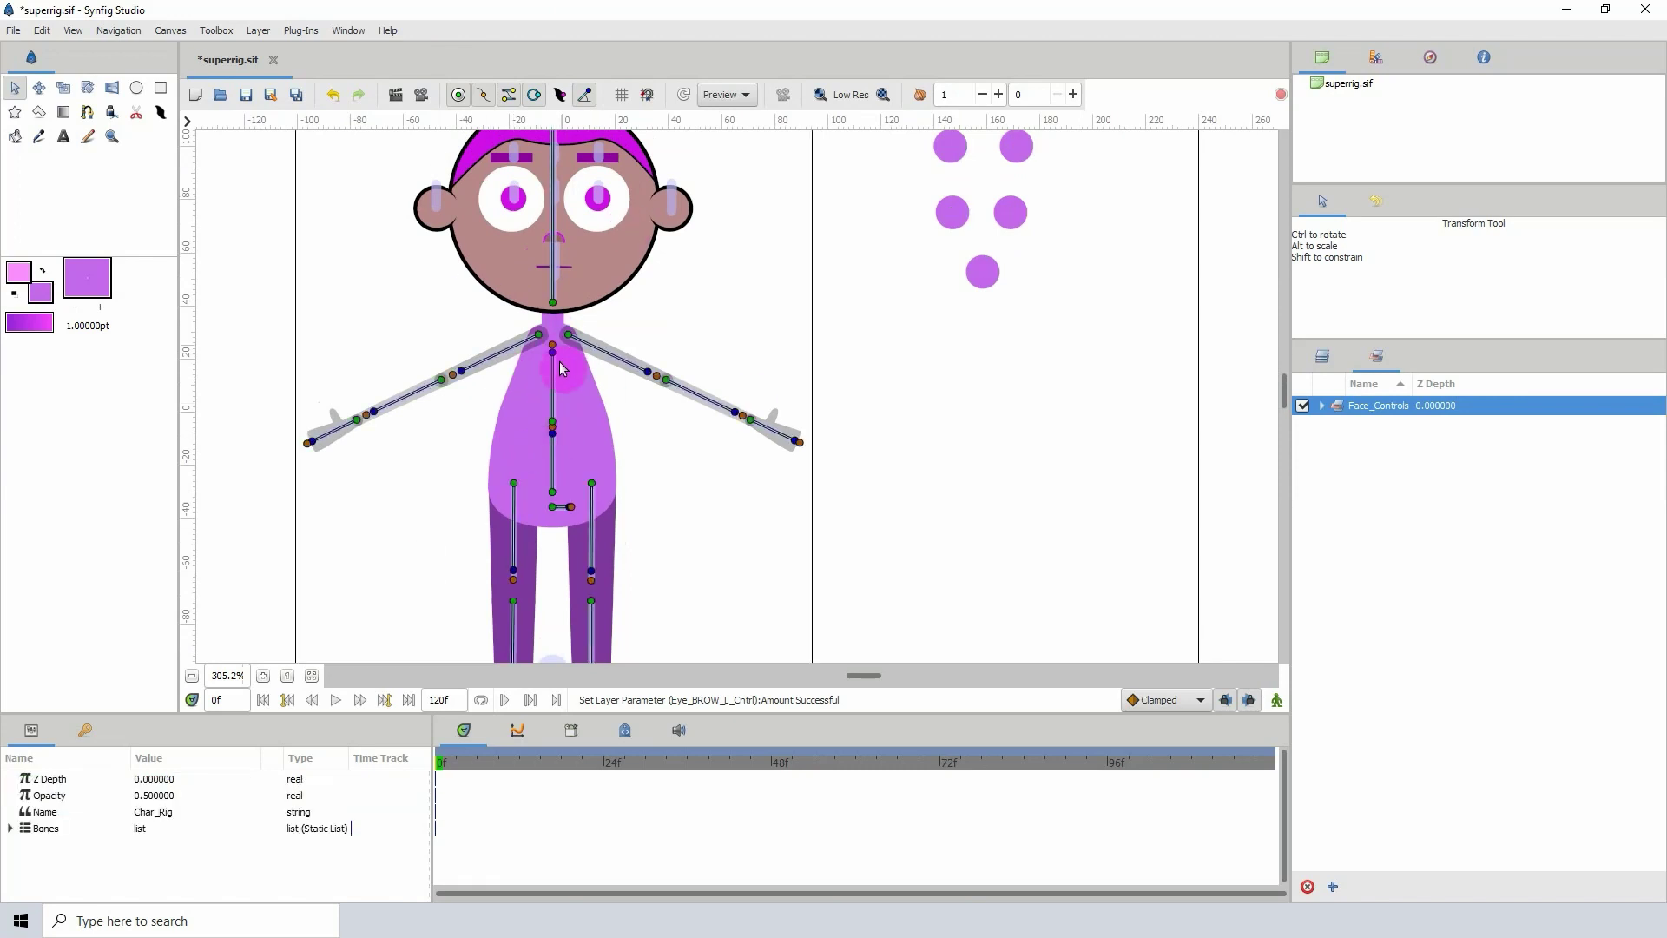
{"action": "left_click_drag", "start_coordinate": [552, 421], "coordinate": [551, 397]}
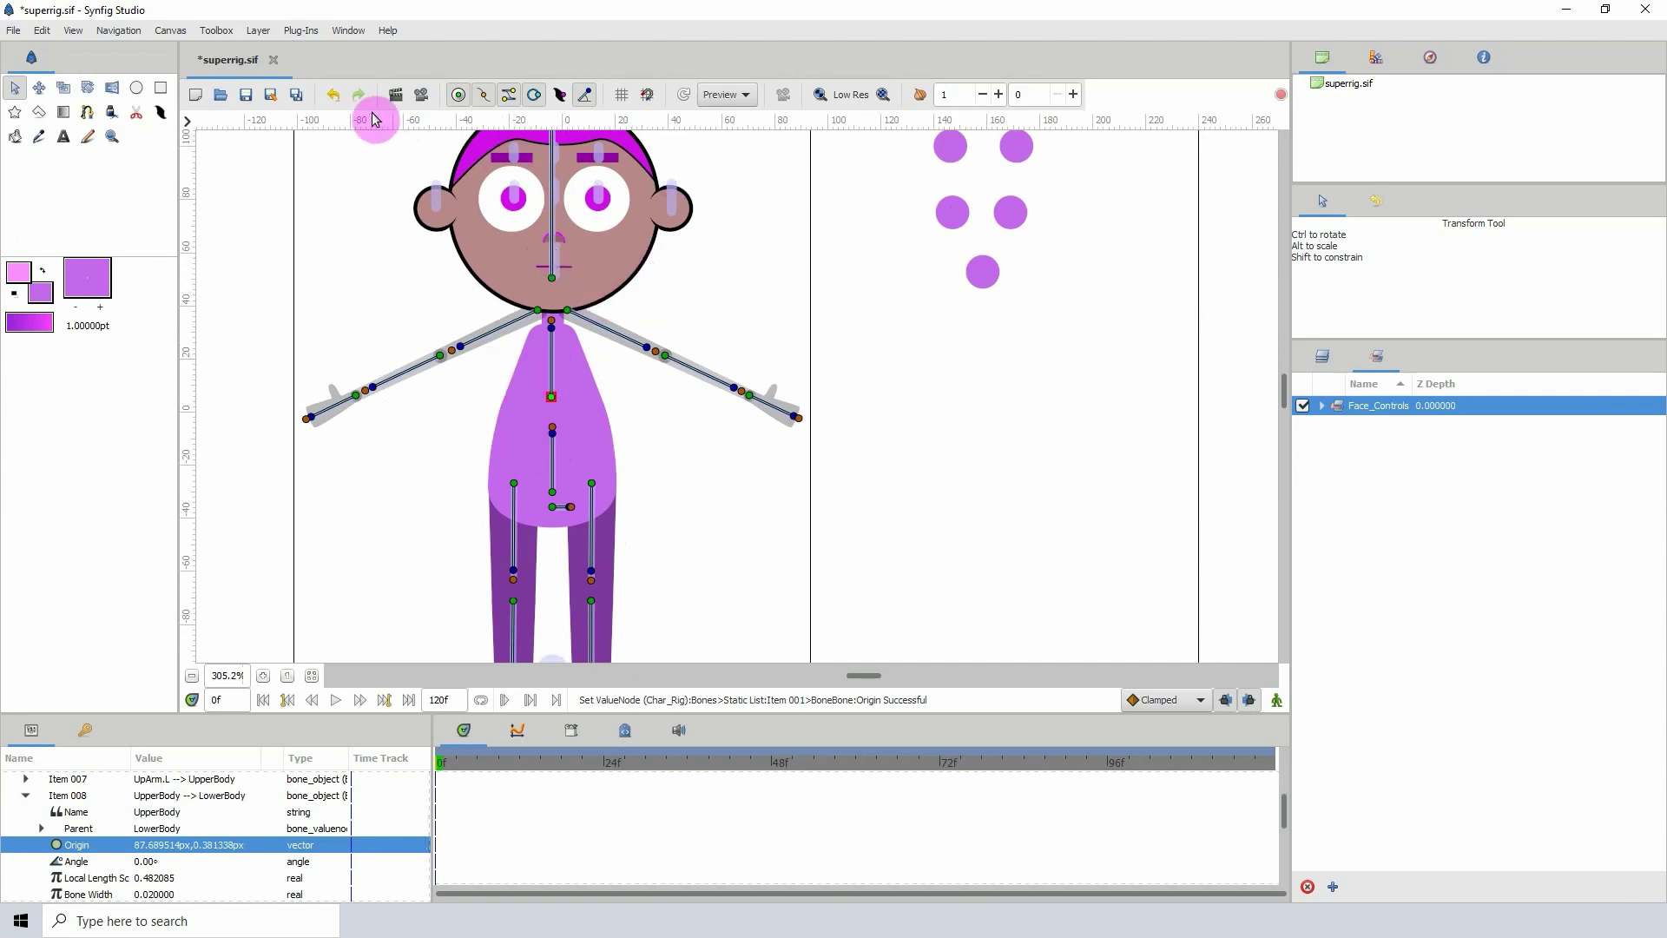
{"action": "left_click", "coordinate": [337, 103]}
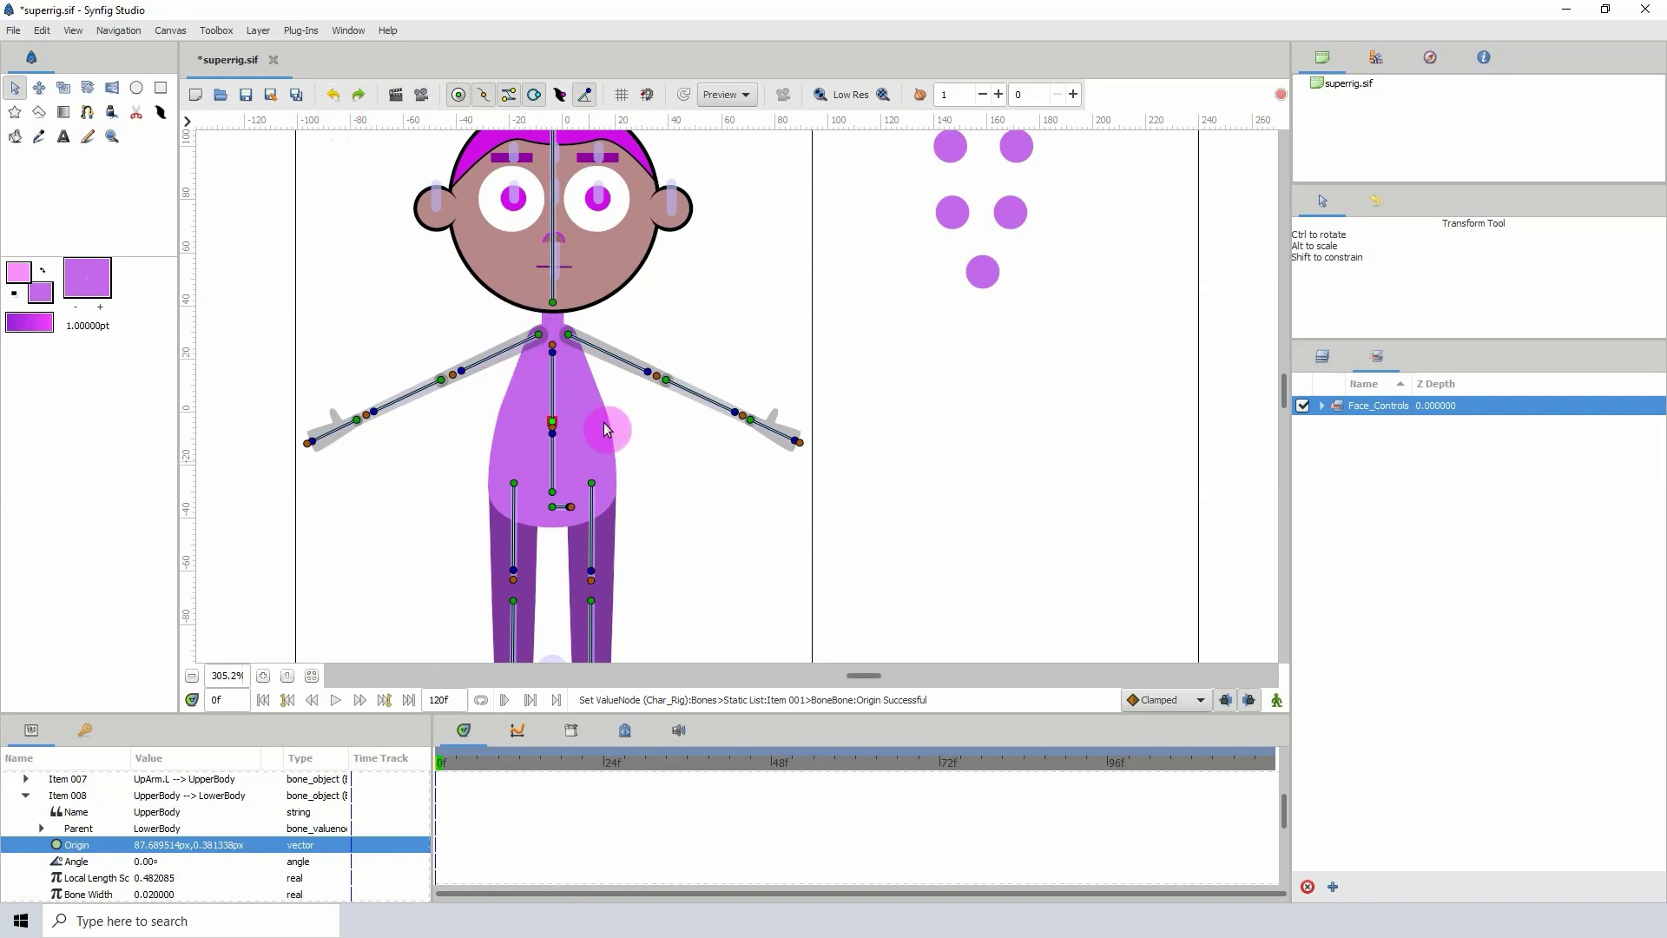
Zoom in closer on the character's face
{"action": "scroll", "coordinate": [624, 445], "scroll_direction": "up", "scroll_amount": 3}
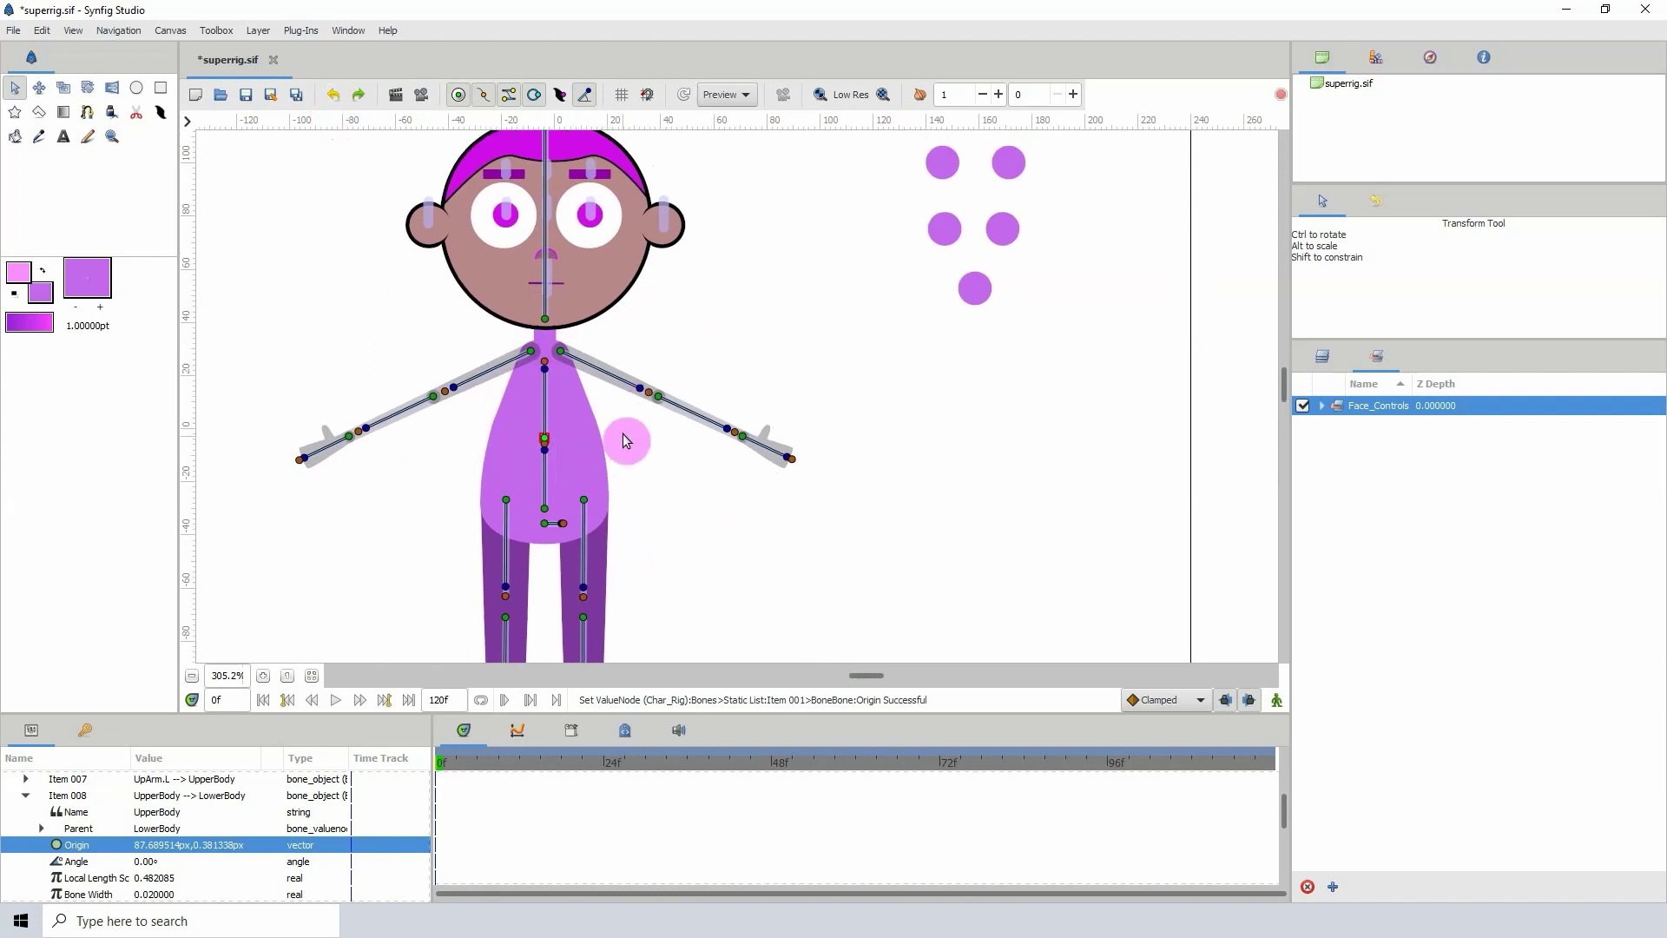
{"action": "scroll", "coordinate": [643, 471], "scroll_direction": "up", "scroll_amount": 2}
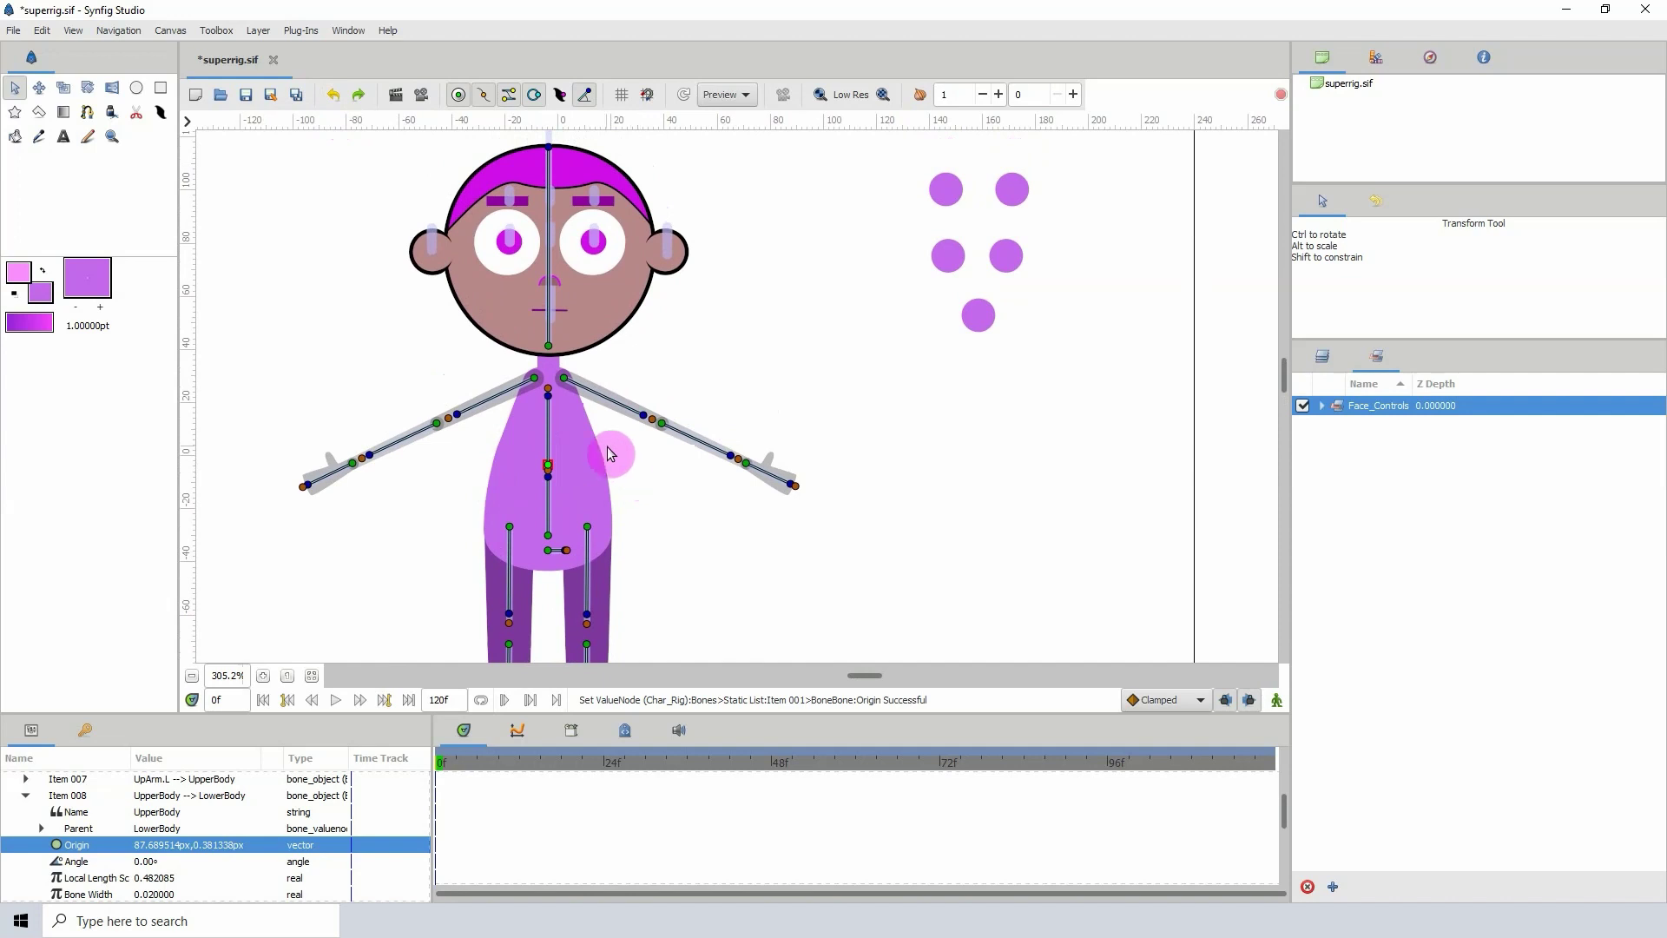
{"action": "scroll", "coordinate": [642, 473], "scroll_direction": "up", "scroll_amount": 2}
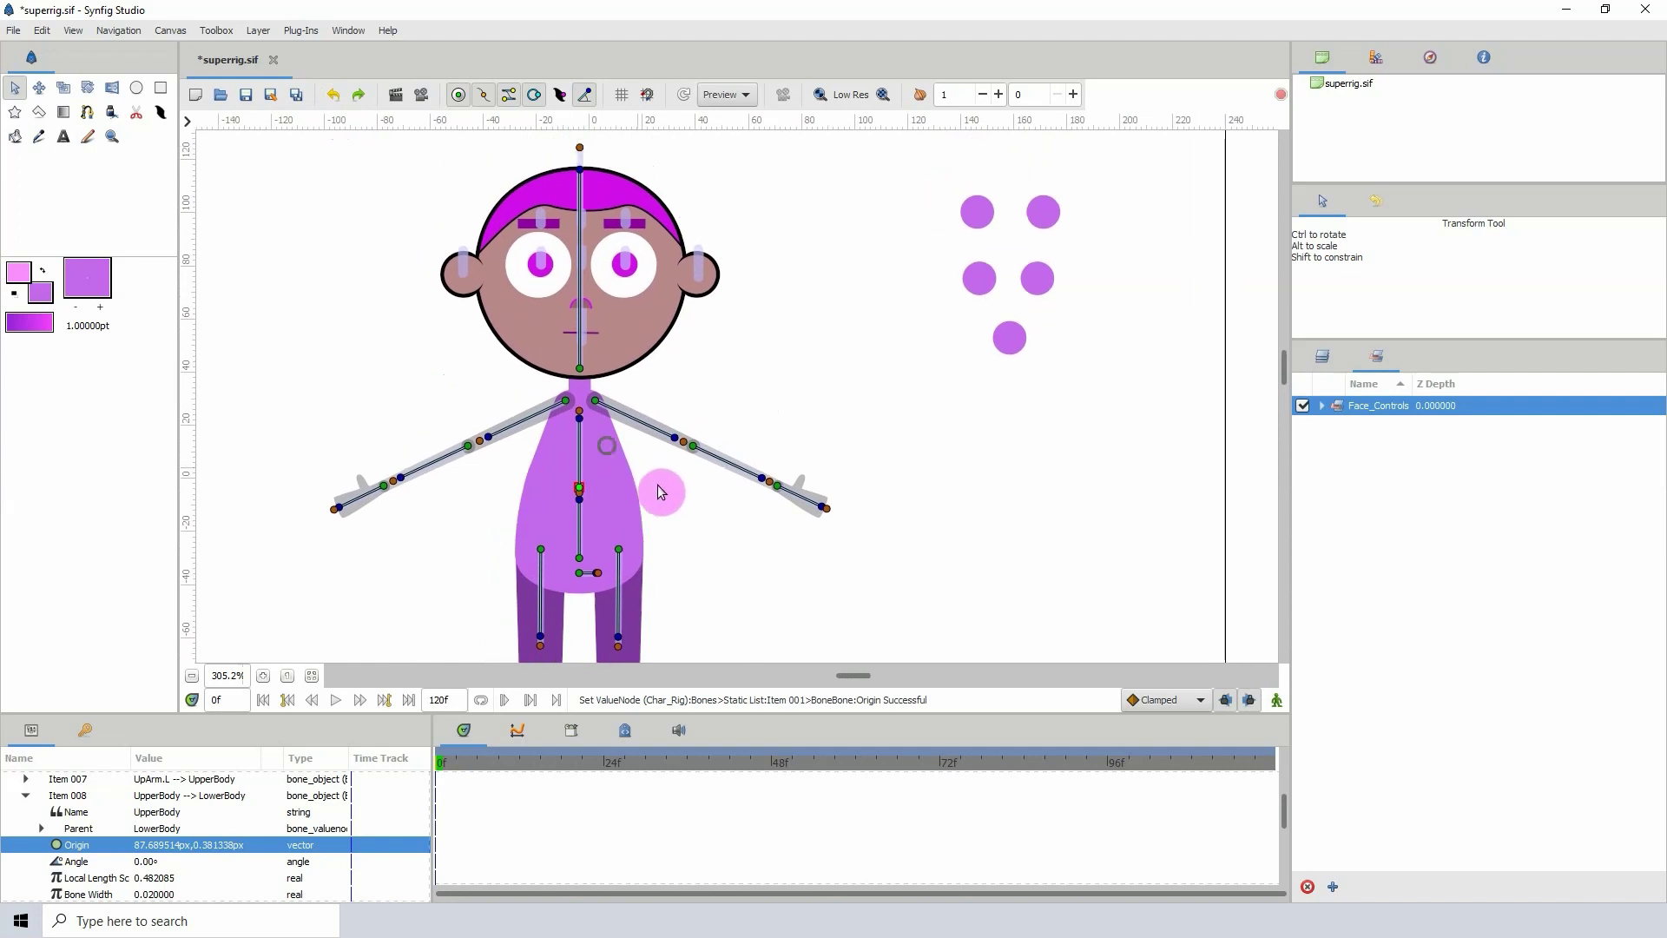
{"action": "left_click", "coordinate": [259, 677]}
{"action": "left_click", "coordinate": [258, 677]}
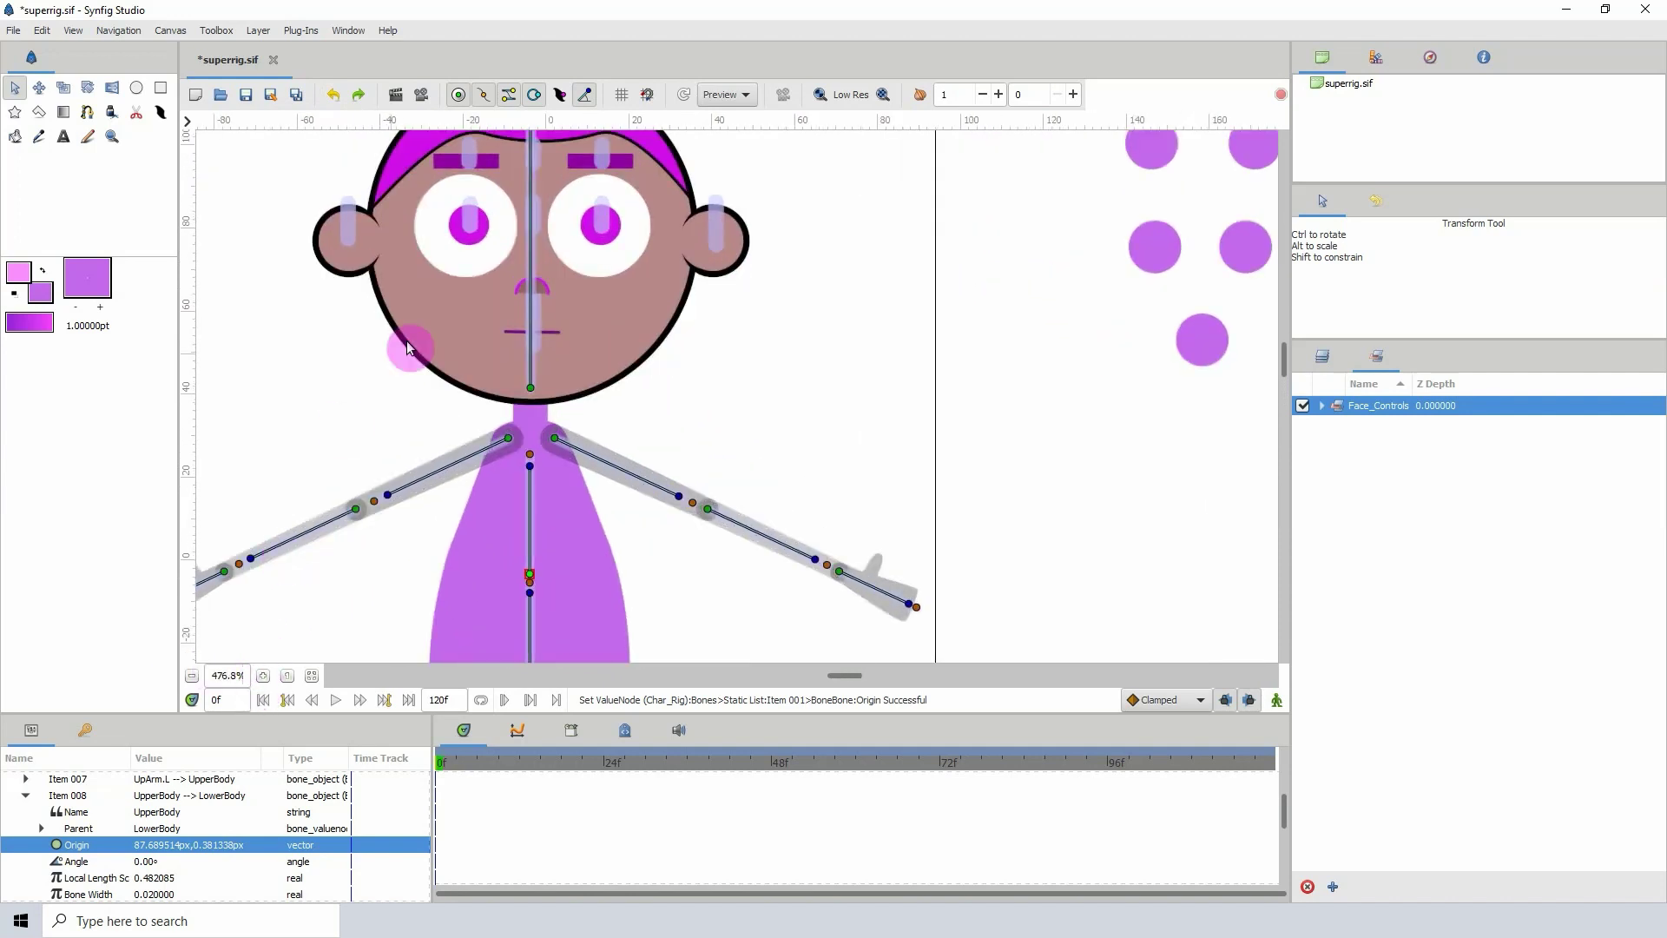
{"action": "scroll", "coordinate": [468, 416], "scroll_direction": "up", "scroll_amount": 5}
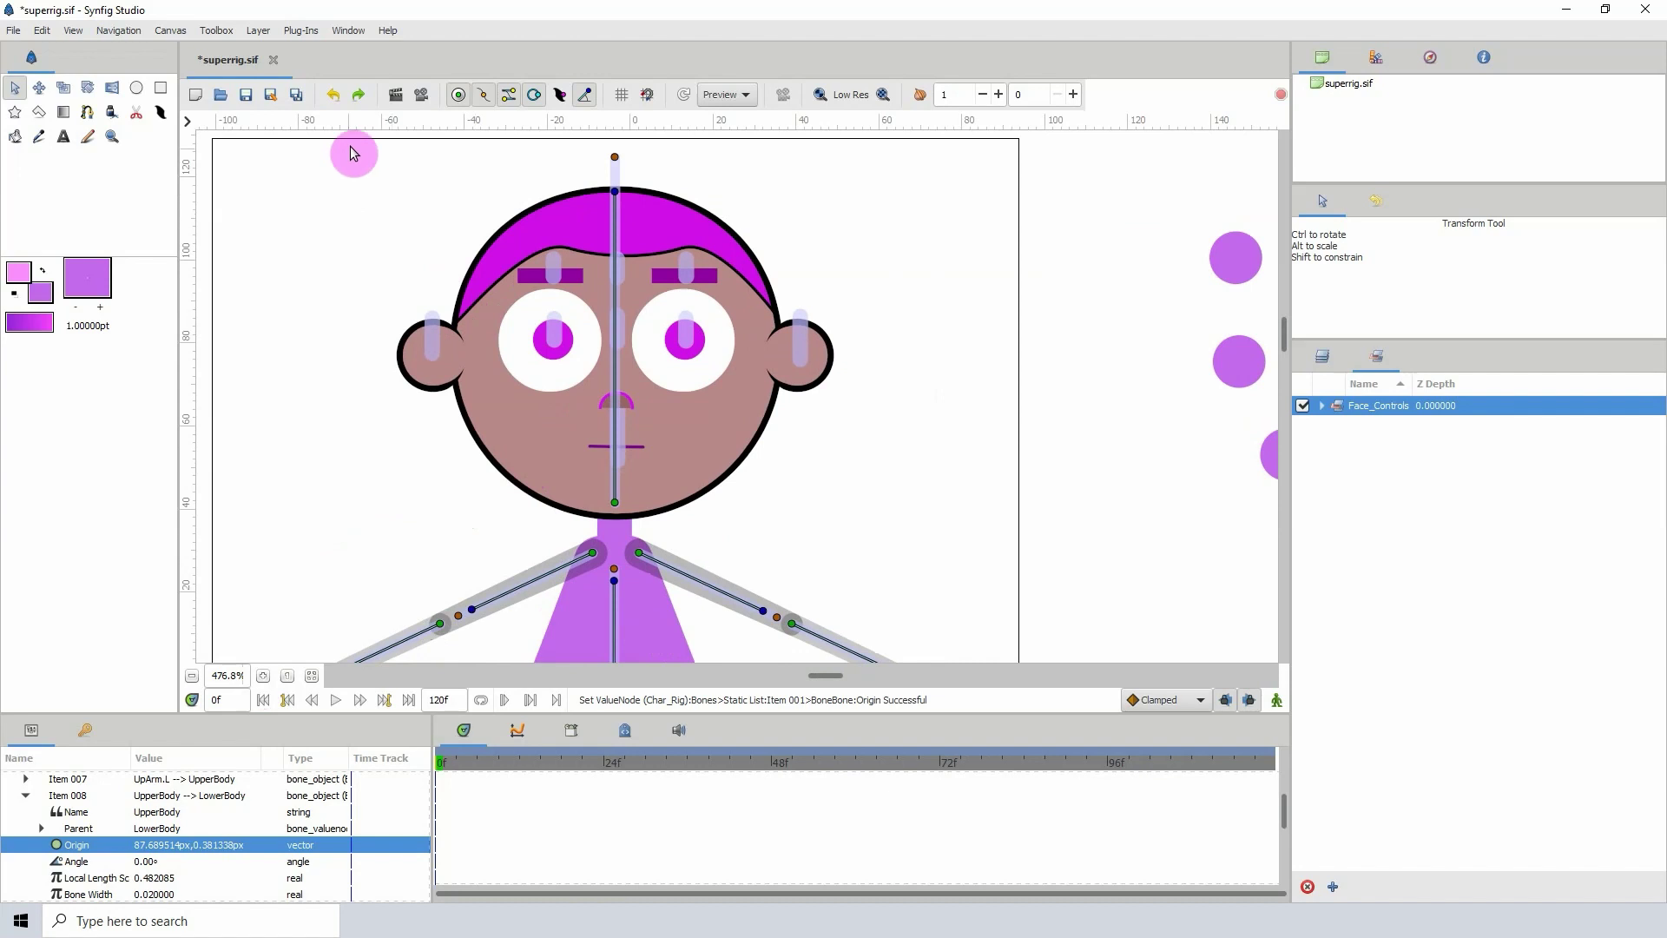
{"action": "left_click", "coordinate": [300, 31]}
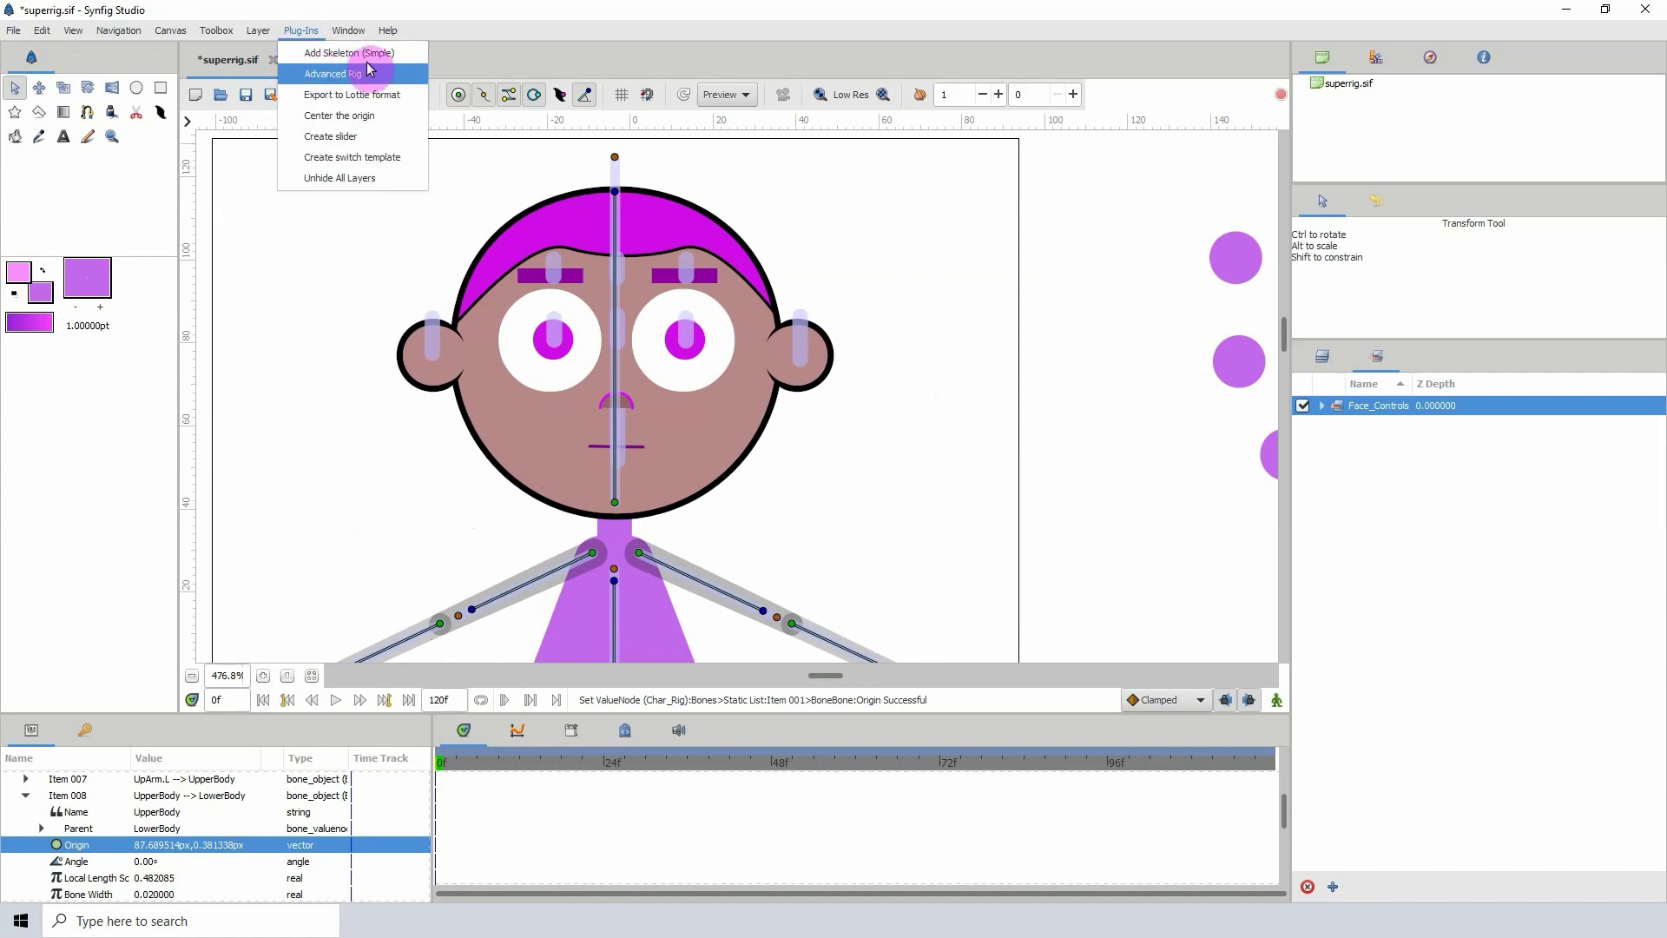
{"action": "left_click", "coordinate": [560, 40]}
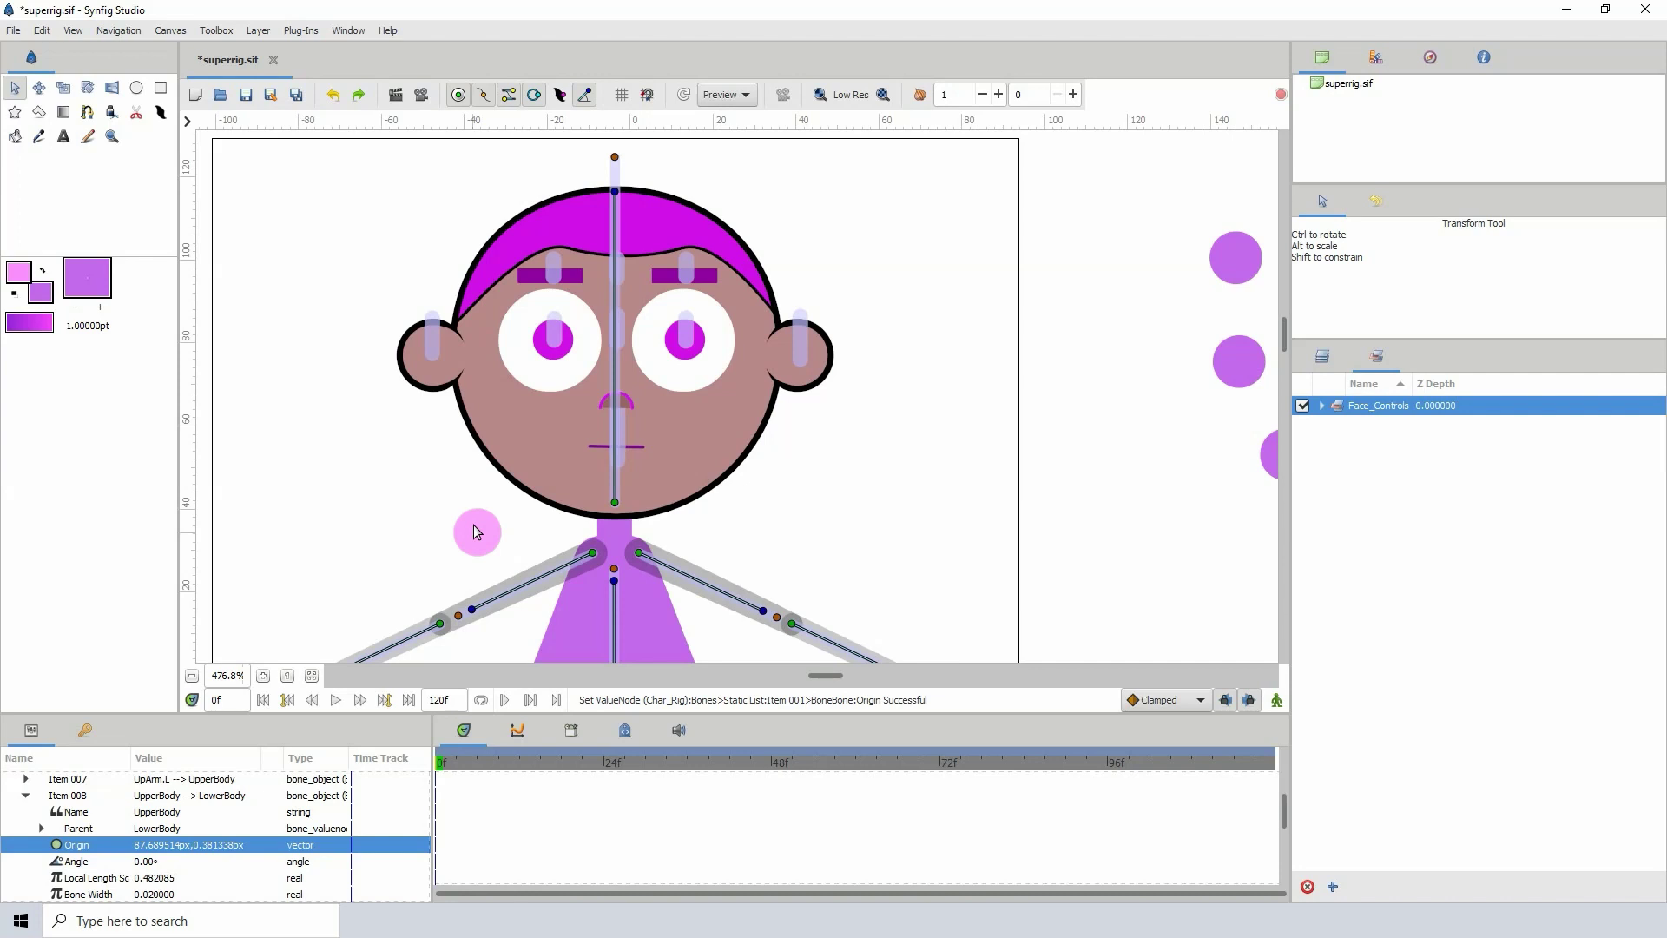
Zoom out to 244.1% and pan so the full character and face controls show
{"action": "left_click", "coordinate": [193, 675]}
{"action": "left_click", "coordinate": [193, 675]}
{"action": "left_click", "coordinate": [193, 676]}
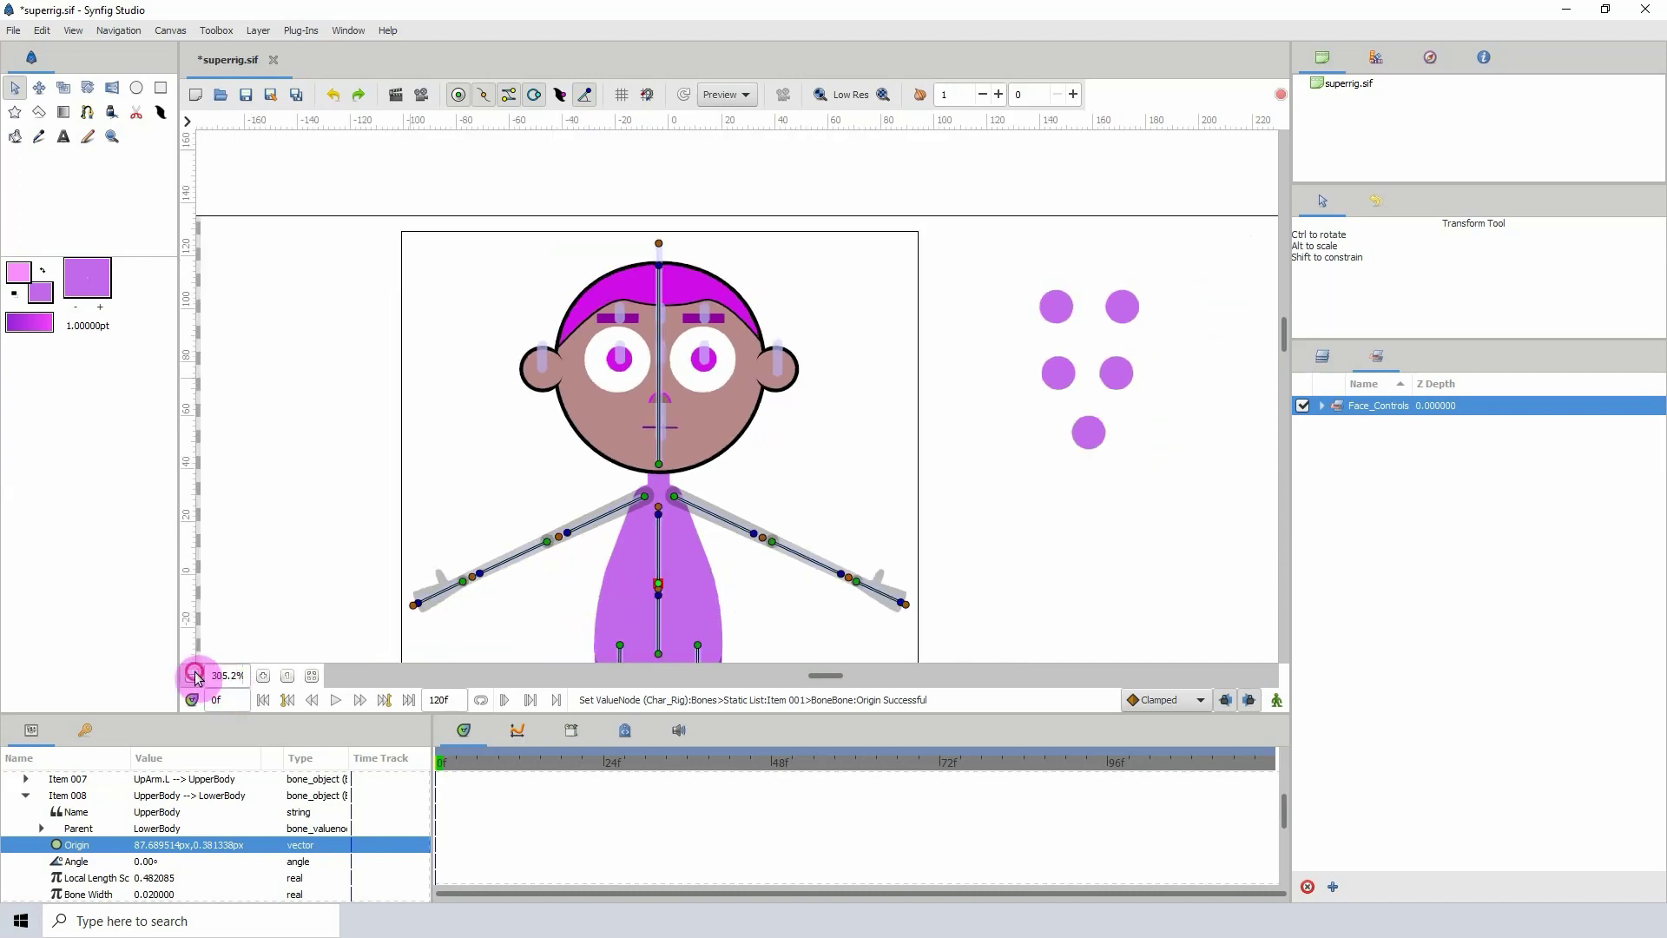
{"action": "scroll", "coordinate": [365, 538], "scroll_direction": "down", "scroll_amount": 2}
{"action": "left_click_drag", "start_coordinate": [408, 483], "coordinate": [379, 506]}
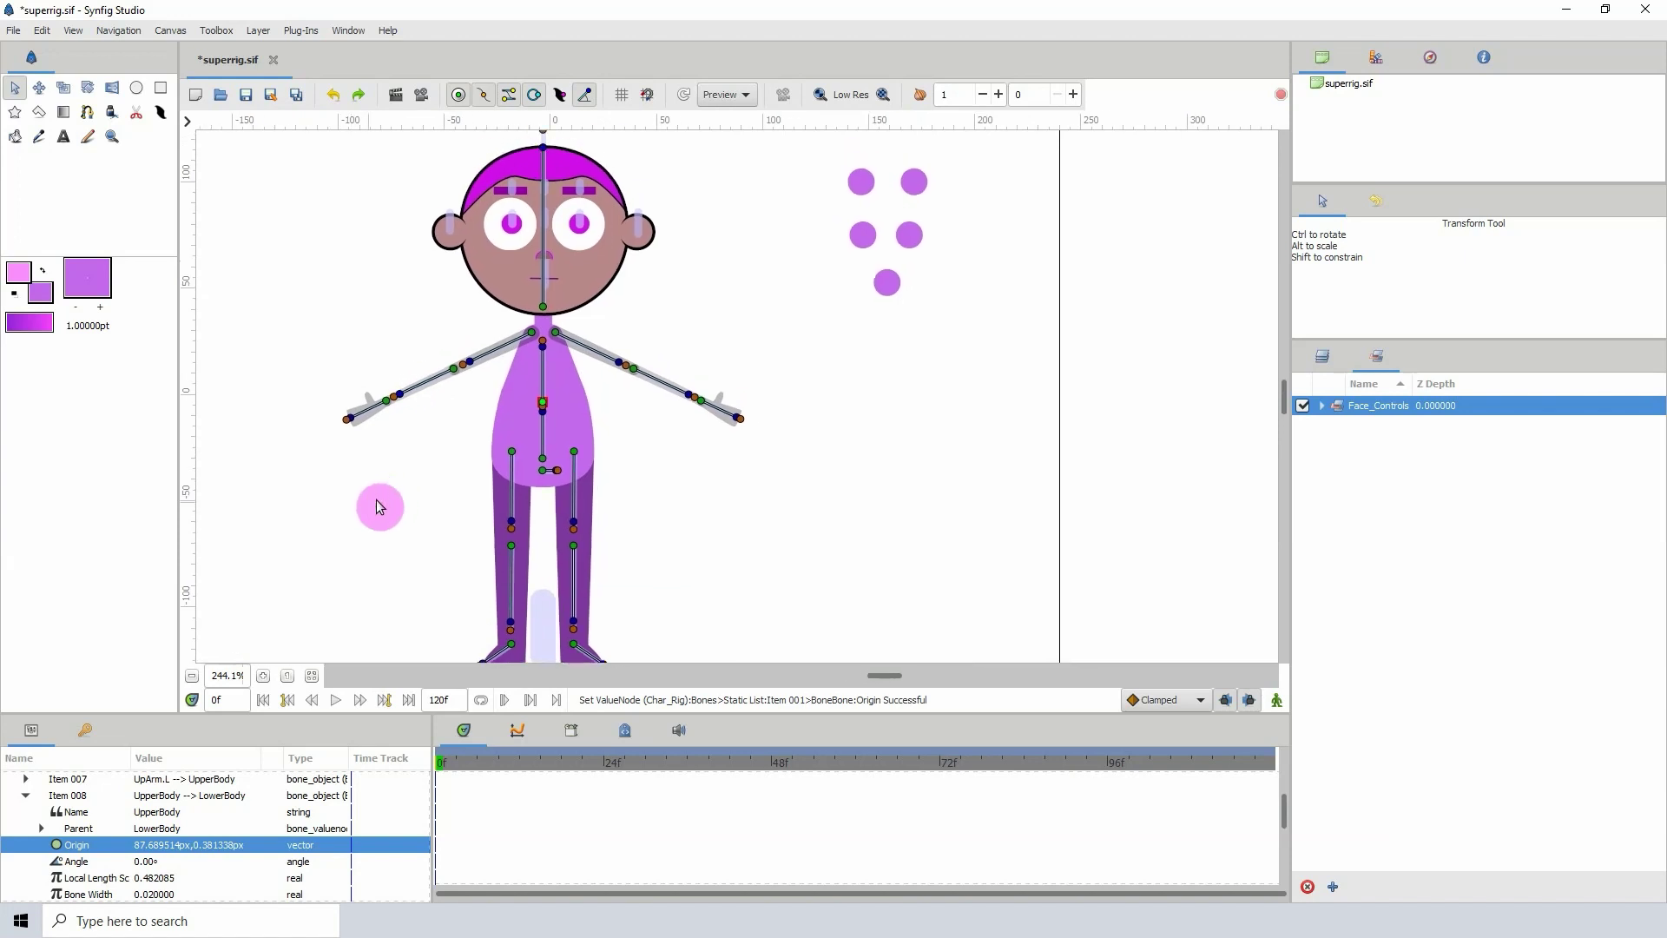